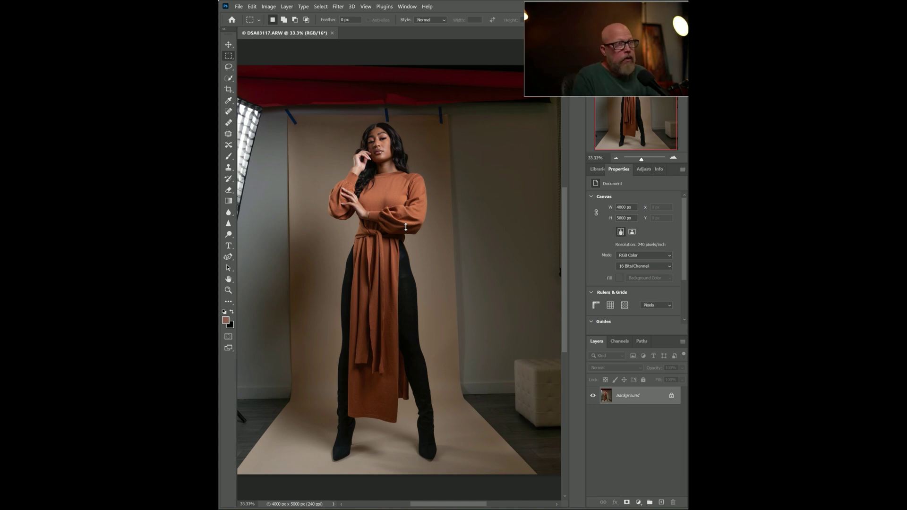
- Fit the whole portrait in the window and keep the Lasso tool in freehand mode
{"action": "key", "text": "ctrl+0"}
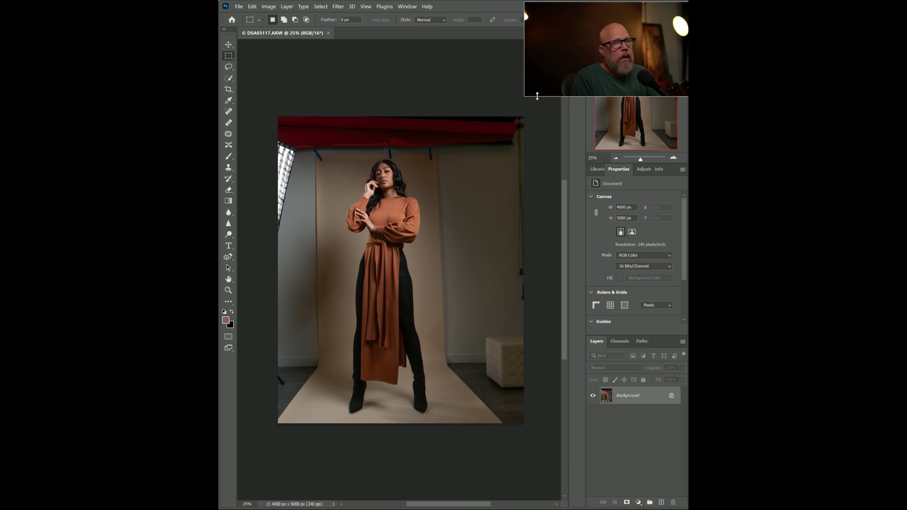
{"action": "right_click", "coordinate": [229, 66]}
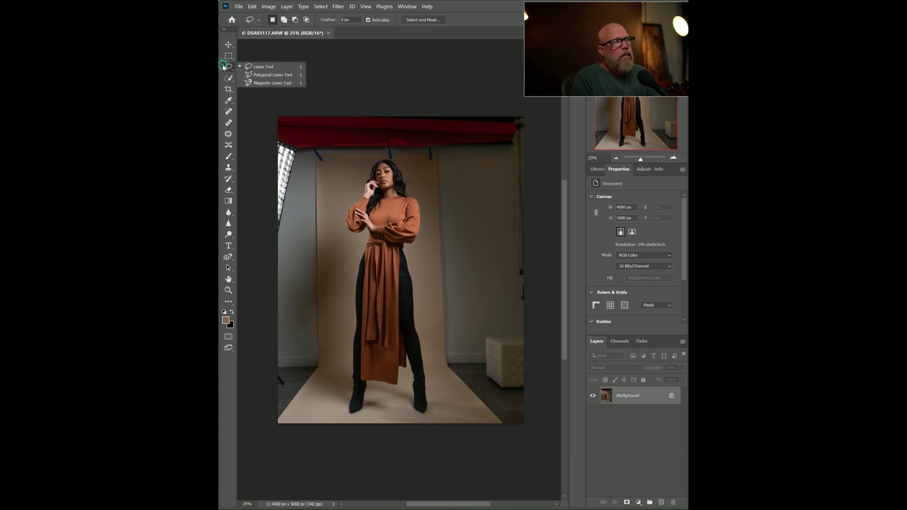
{"action": "left_click", "coordinate": [266, 67]}
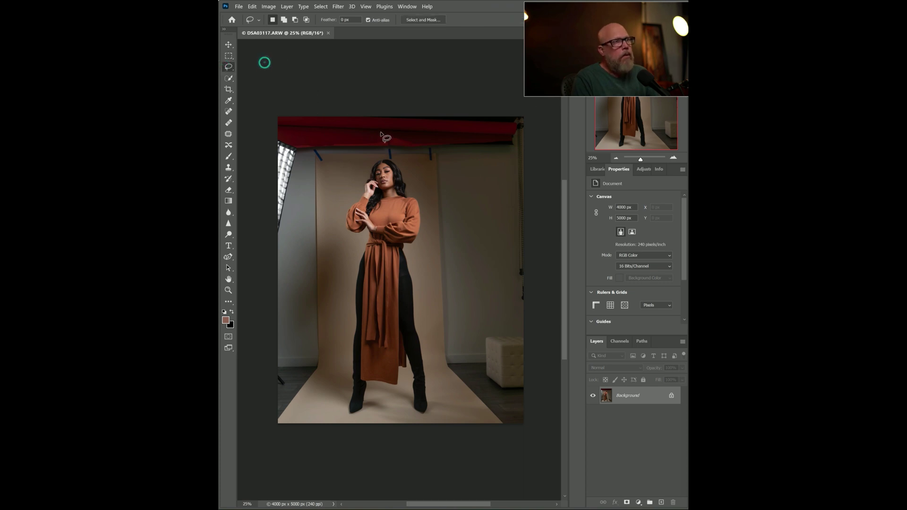
- Crop to 4:5, shifting the subject further right and nudging the top edge down
{"action": "left_click", "coordinate": [229, 89]}
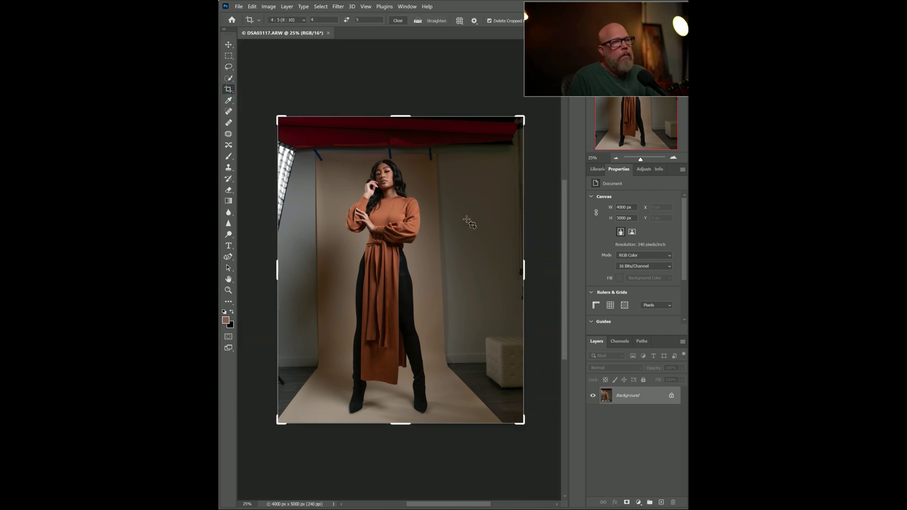
{"action": "left_click", "coordinate": [425, 242]}
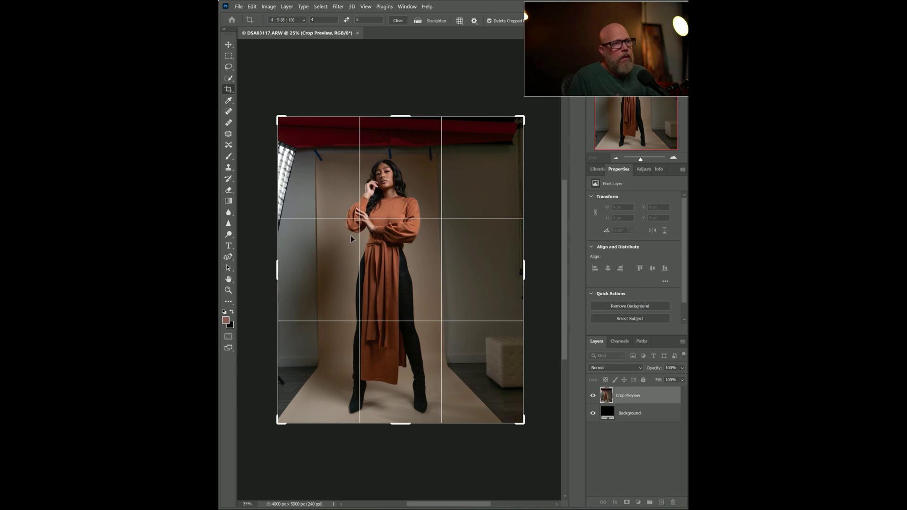
{"action": "left_click_drag", "start_coordinate": [355, 256], "coordinate": [363, 252]}
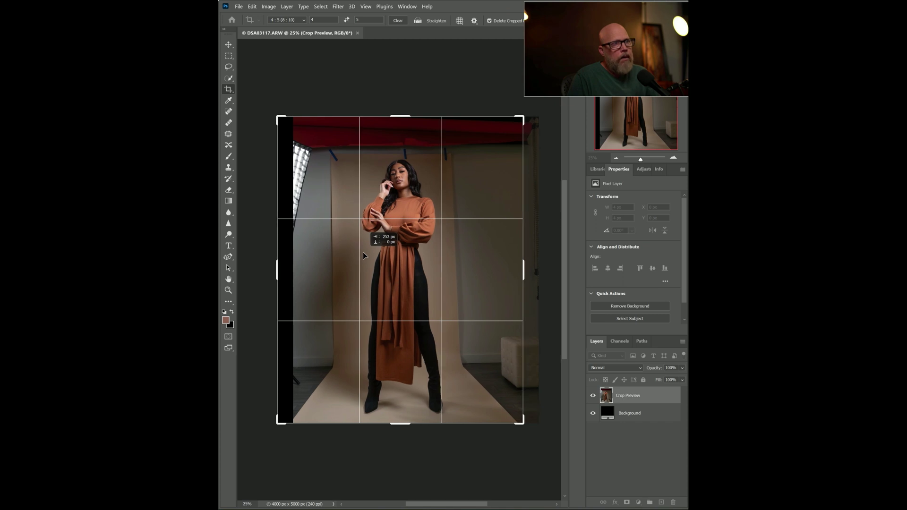
{"action": "left_click_drag", "start_coordinate": [364, 252], "coordinate": [363, 252]}
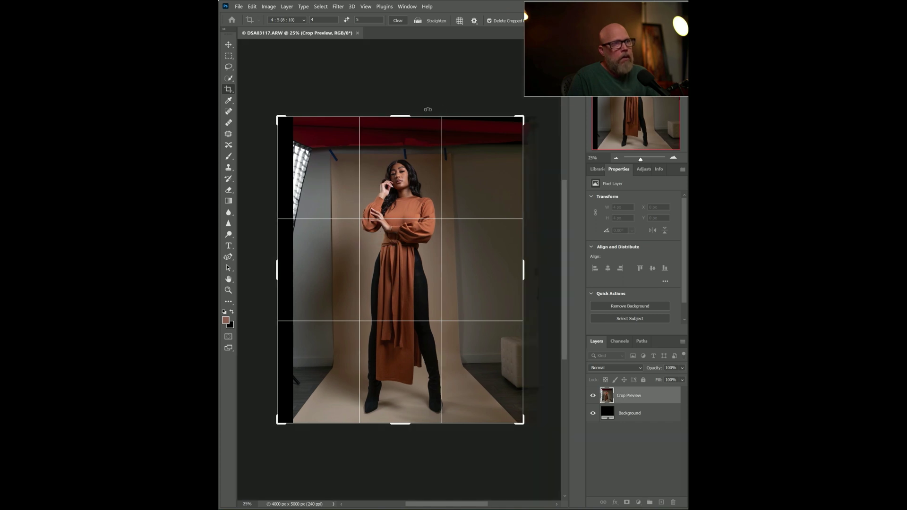
{"action": "left_click_drag", "start_coordinate": [417, 113], "coordinate": [415, 118]}
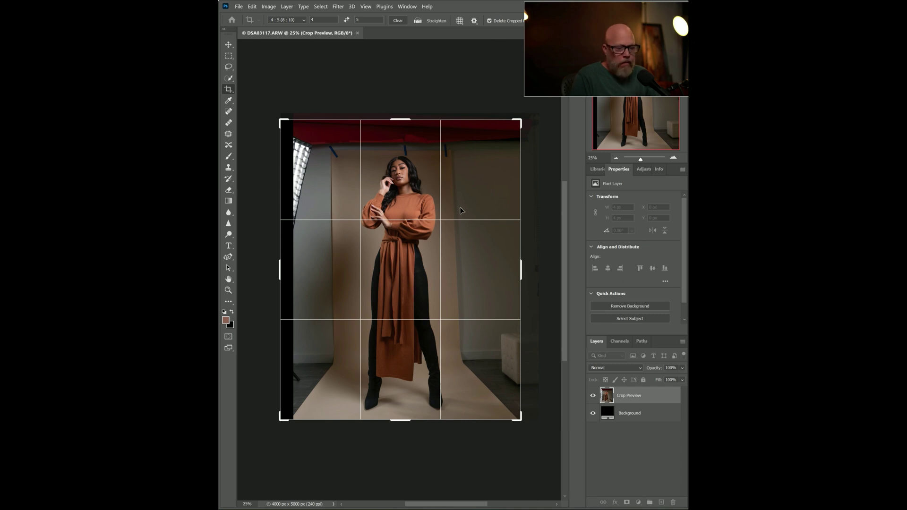
{"action": "key", "text": "Return"}
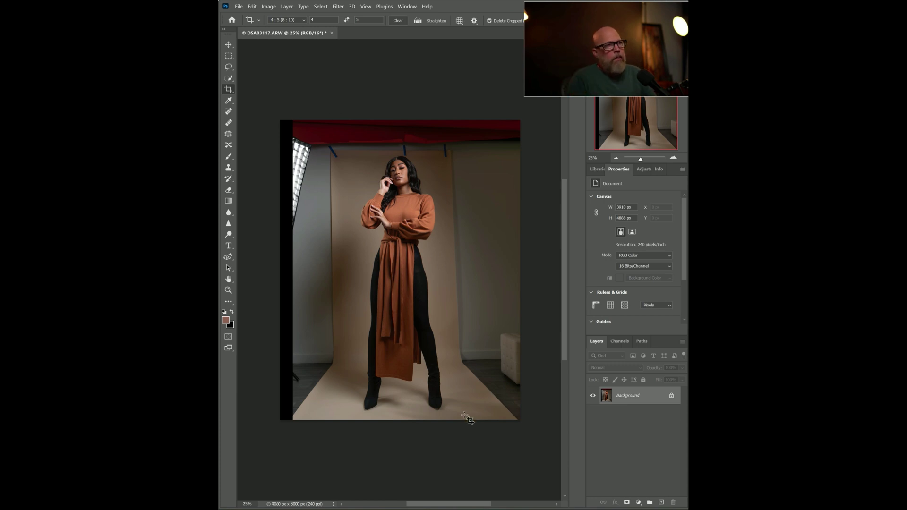
- Lasso the strip left of the backdrop paper, enclosing the light stand, and open the Edit menu
{"action": "left_click", "coordinate": [229, 68]}
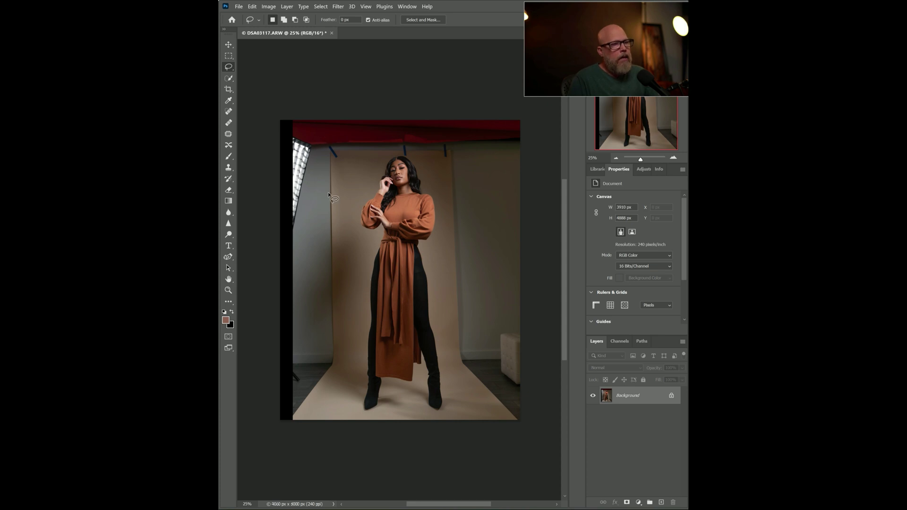
{"action": "mouse_move", "coordinate": [336, 121]}
{"action": "left_mouse_down"}
{"action": "mouse_move", "coordinate": [335, 382]}
{"action": "mouse_move", "coordinate": [267, 201]}
{"action": "mouse_move", "coordinate": [255, 121]}
{"action": "left_mouse_up"}
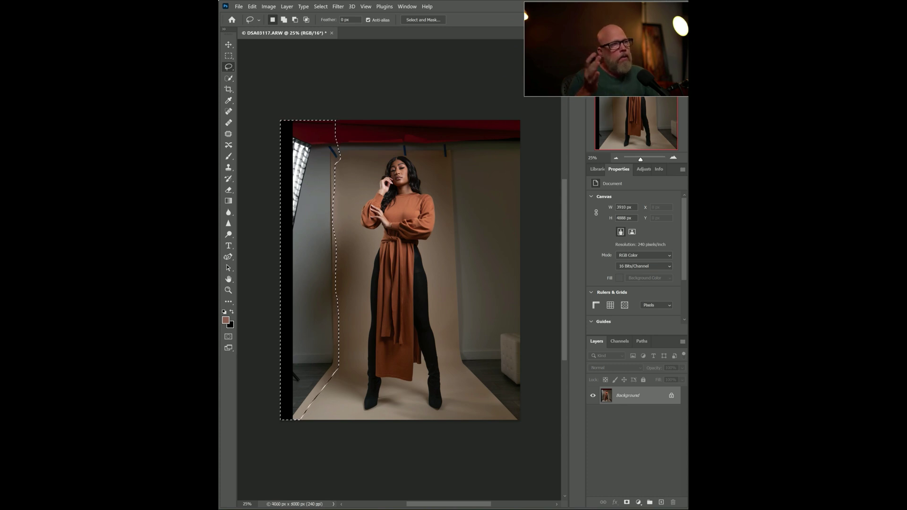
{"action": "left_click", "coordinate": [251, 7]}
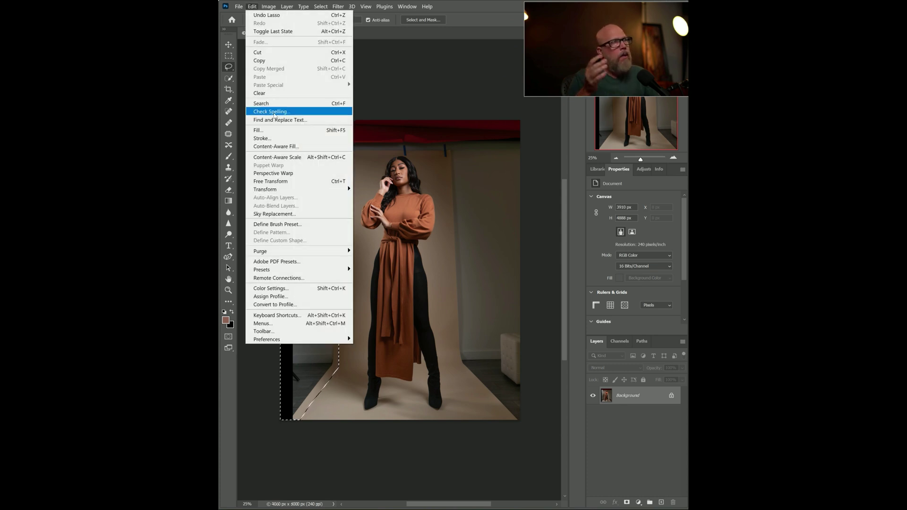
- Open Content-Aware Fill and float the Preview panel at the top right
{"action": "left_click", "coordinate": [275, 146]}
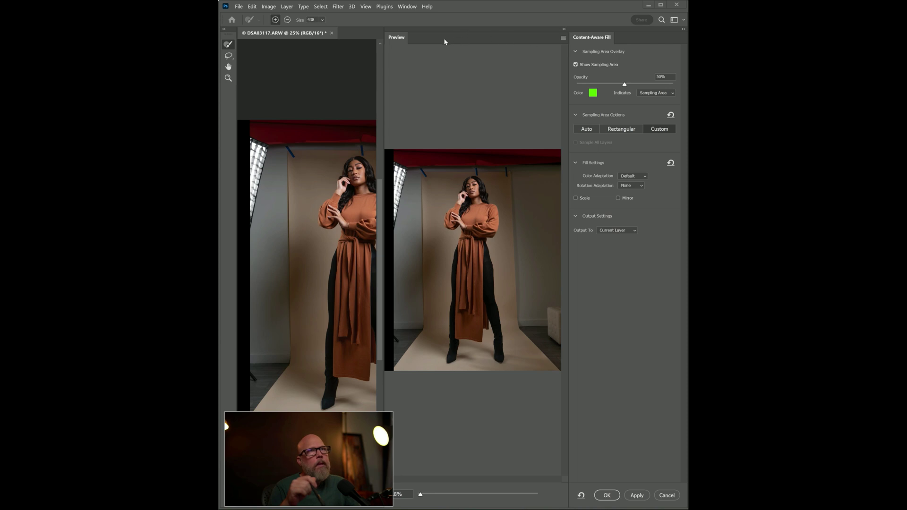
{"action": "left_click_drag", "start_coordinate": [399, 41], "coordinate": [526, 32]}
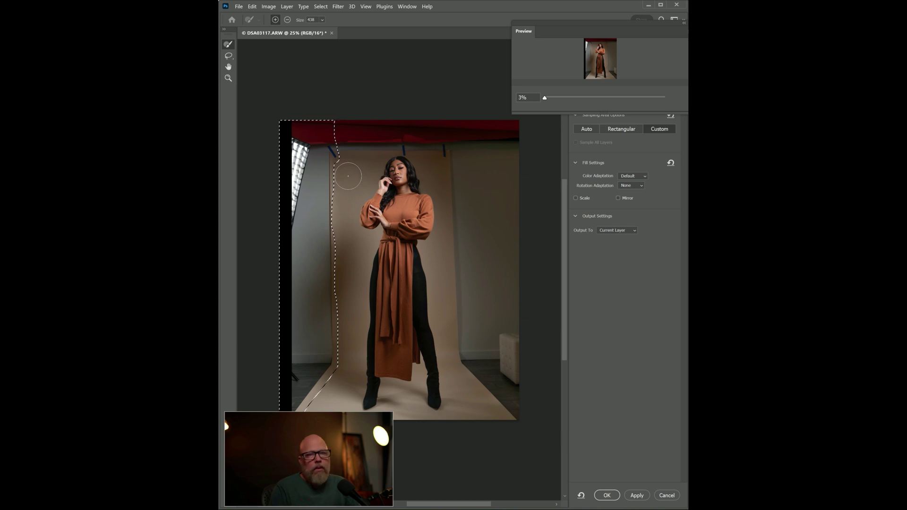
- Brush the sampling area down the backdrop to the floor, output to Current Layer, and apply
{"action": "left_click", "coordinate": [349, 170]}
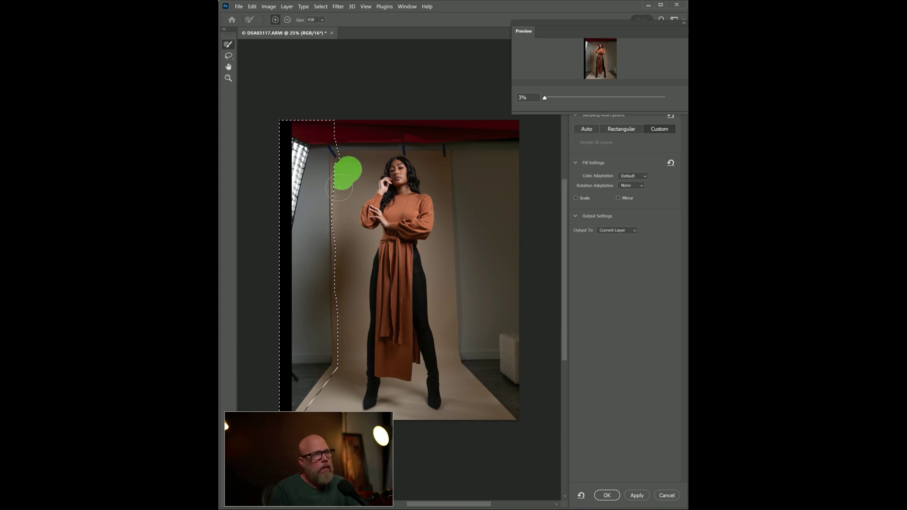
{"action": "left_click_drag", "start_coordinate": [342, 190], "coordinate": [341, 383]}
{"action": "left_click_drag", "start_coordinate": [315, 415], "coordinate": [309, 408]}
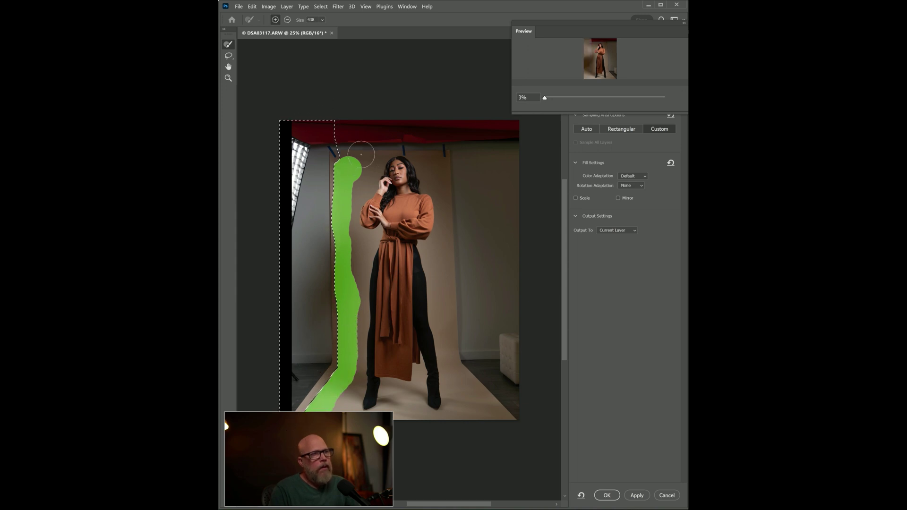
{"action": "left_click_drag", "start_coordinate": [370, 306], "coordinate": [333, 343]}
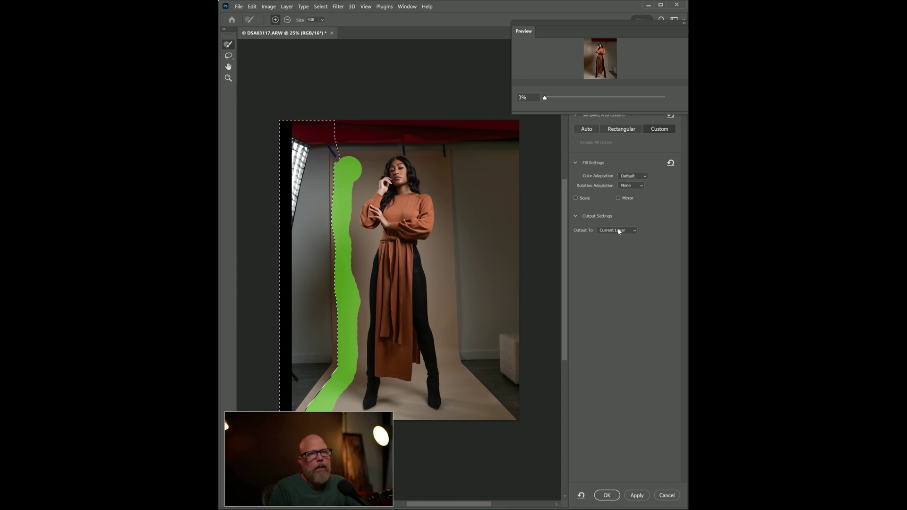
{"action": "left_click", "coordinate": [620, 231]}
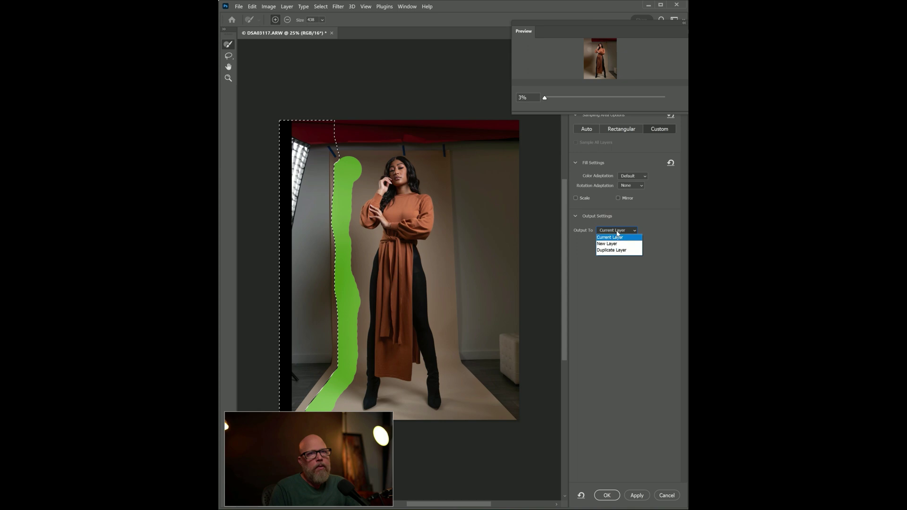
{"action": "left_click", "coordinate": [618, 236]}
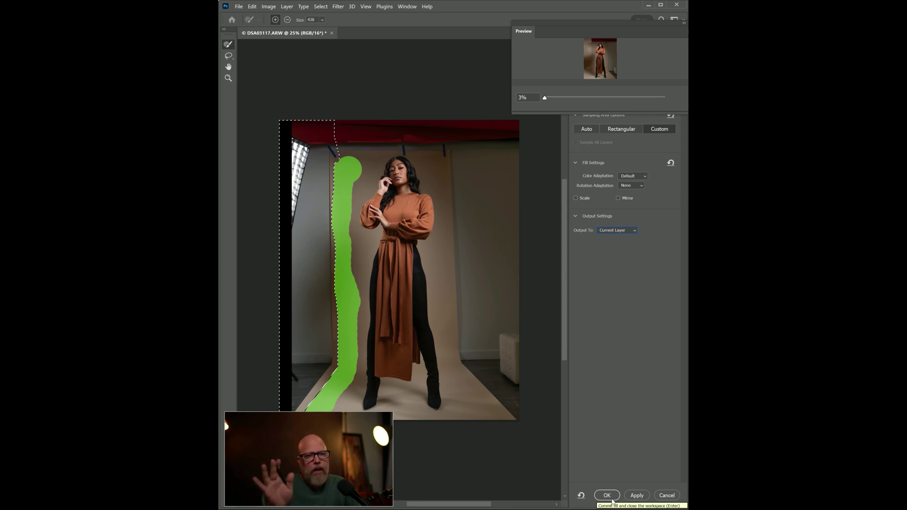
{"action": "left_click", "coordinate": [607, 496]}
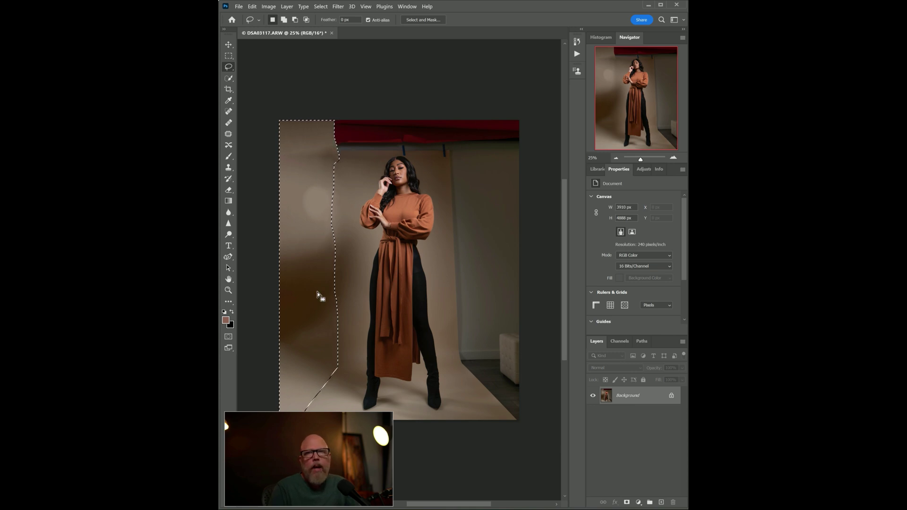
- Deselect, lasso the wall strip right of the backdrop, and open Content-Aware Fill for it
{"action": "key", "text": "ctrl+d"}
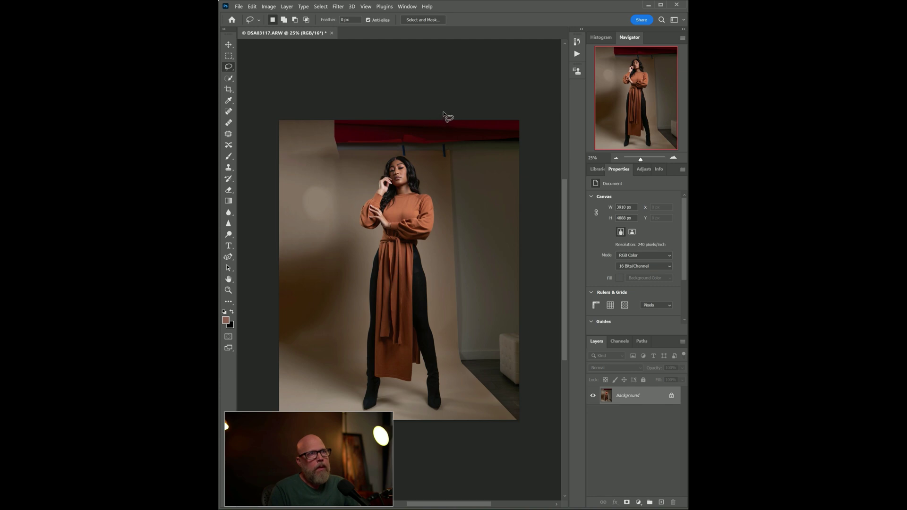
{"action": "left_click_drag", "start_coordinate": [442, 119], "coordinate": [458, 360]}
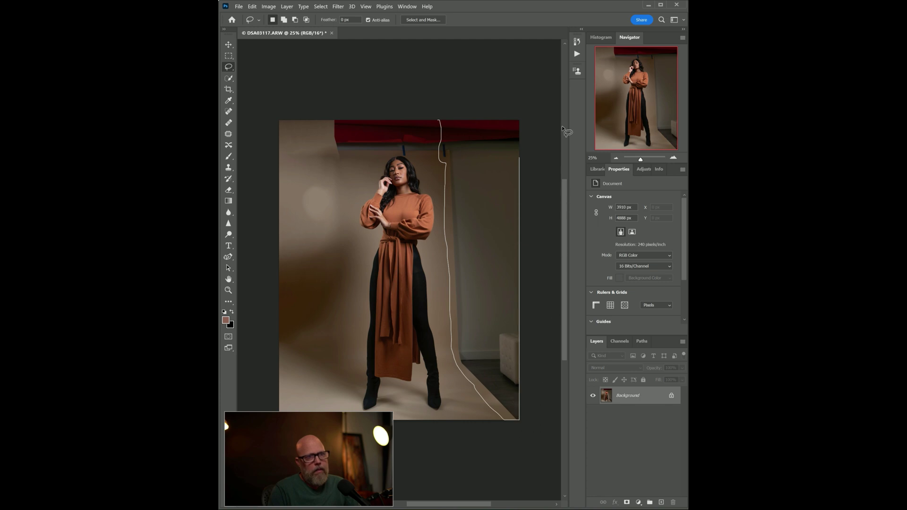
{"action": "left_click_drag", "start_coordinate": [500, 417], "coordinate": [566, 98]}
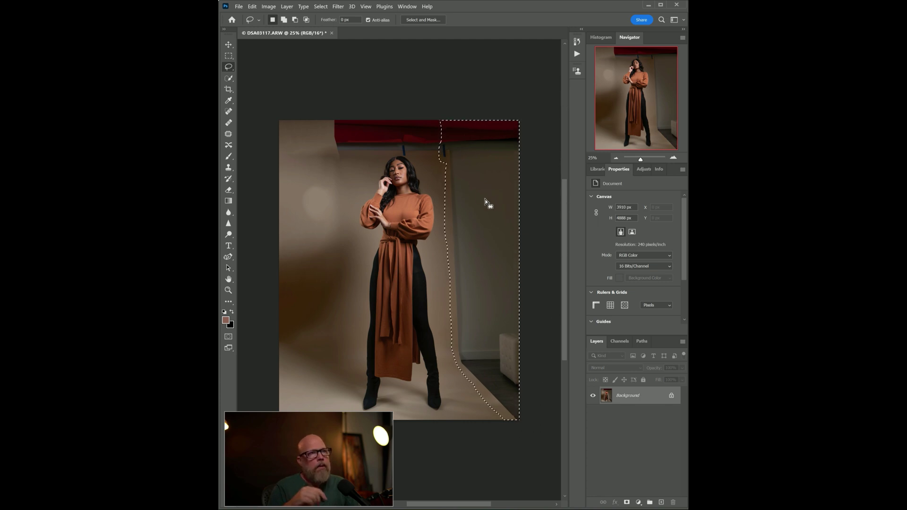
{"action": "left_click", "coordinate": [253, 6]}
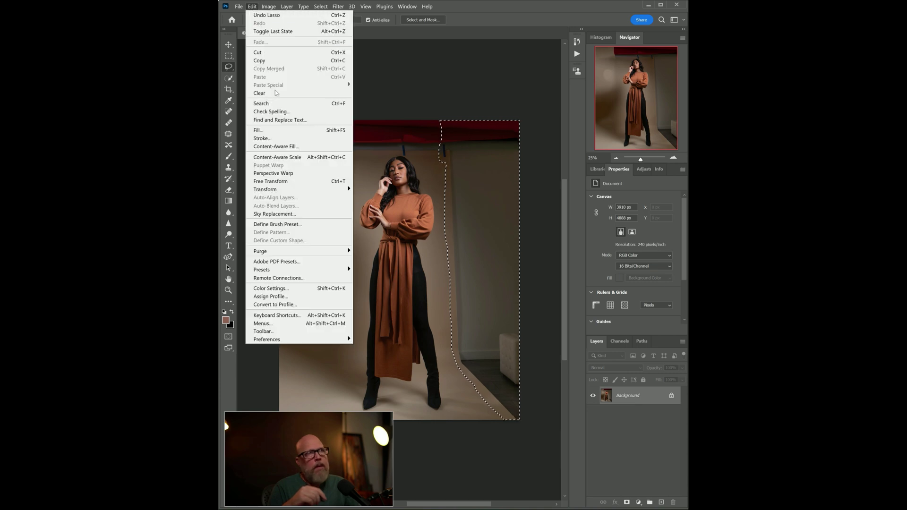
{"action": "left_click", "coordinate": [275, 146]}
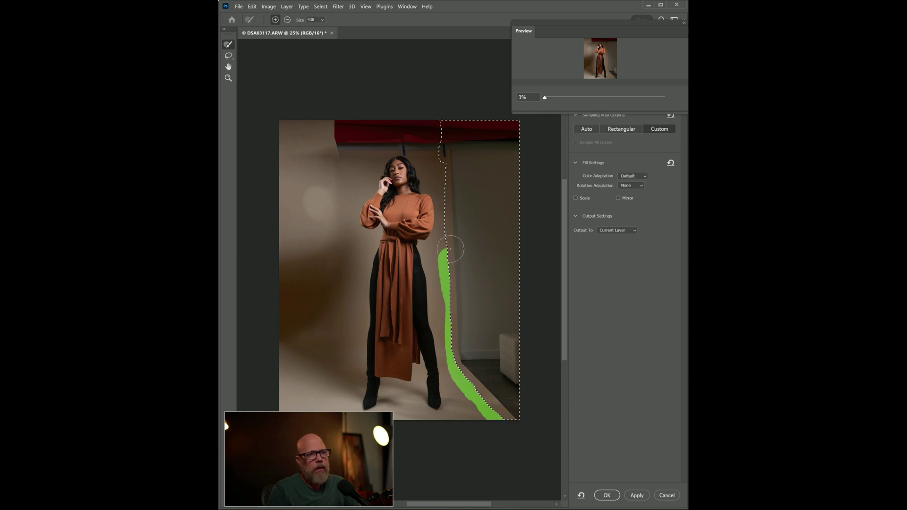
- Brush the sampling area along her side, hip and boot, then apply the fill
{"action": "left_click_drag", "start_coordinate": [453, 246], "coordinate": [441, 153]}
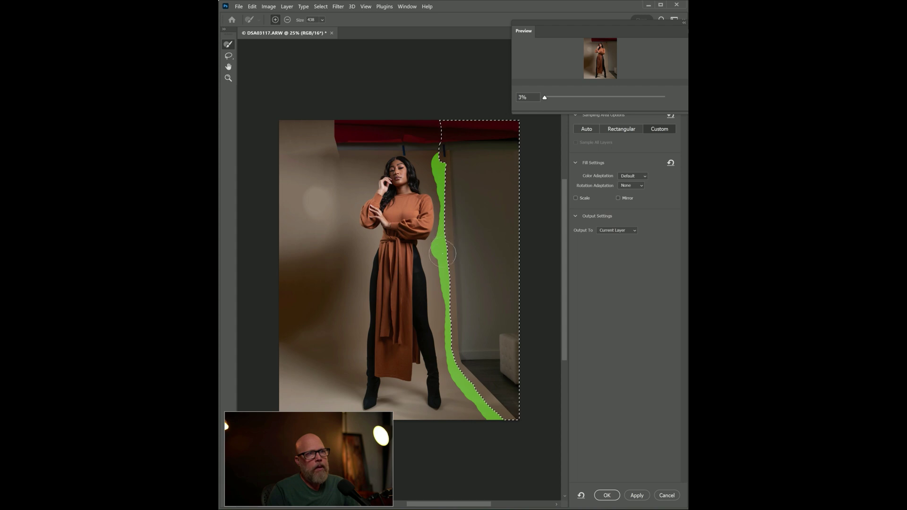
{"action": "left_click_drag", "start_coordinate": [443, 255], "coordinate": [457, 333]}
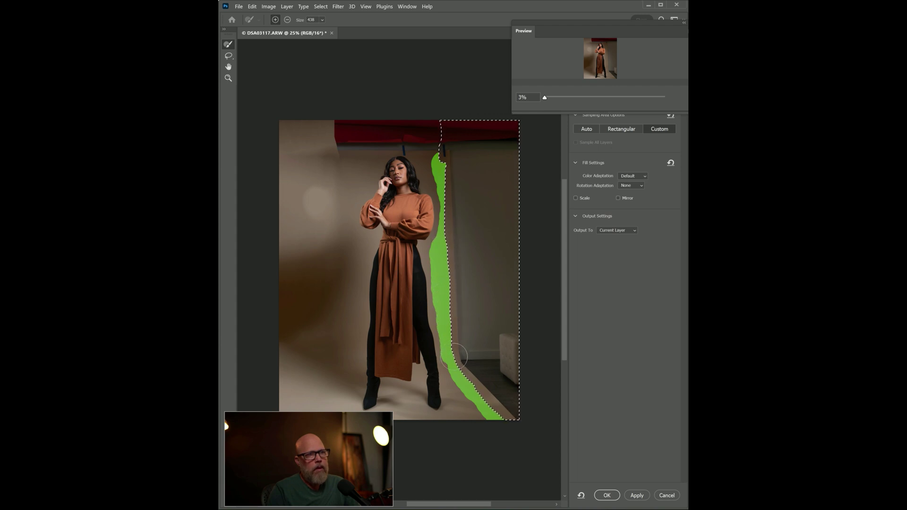
{"action": "left_click_drag", "start_coordinate": [452, 376], "coordinate": [450, 397]}
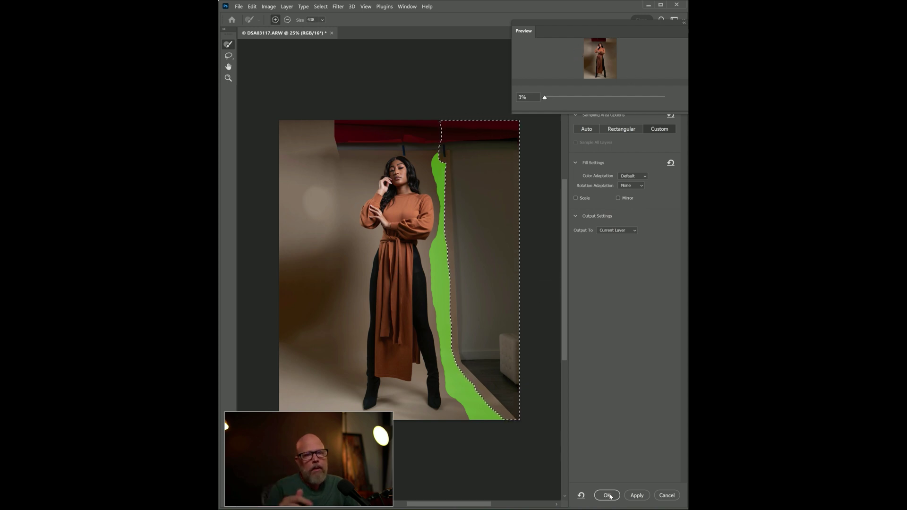
{"action": "left_click", "coordinate": [607, 496]}
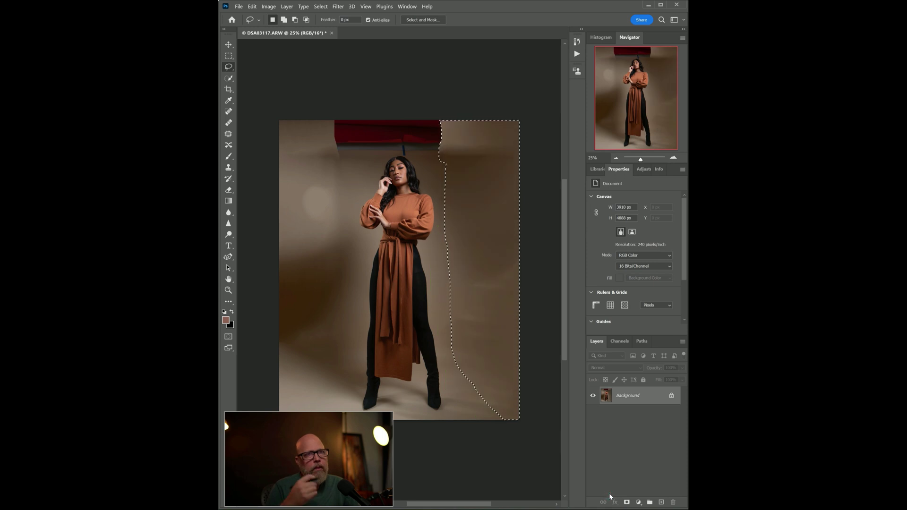
- Content-aware fill away the red softbox at the top, then add a blank new layer
{"action": "left_click", "coordinate": [490, 250]}
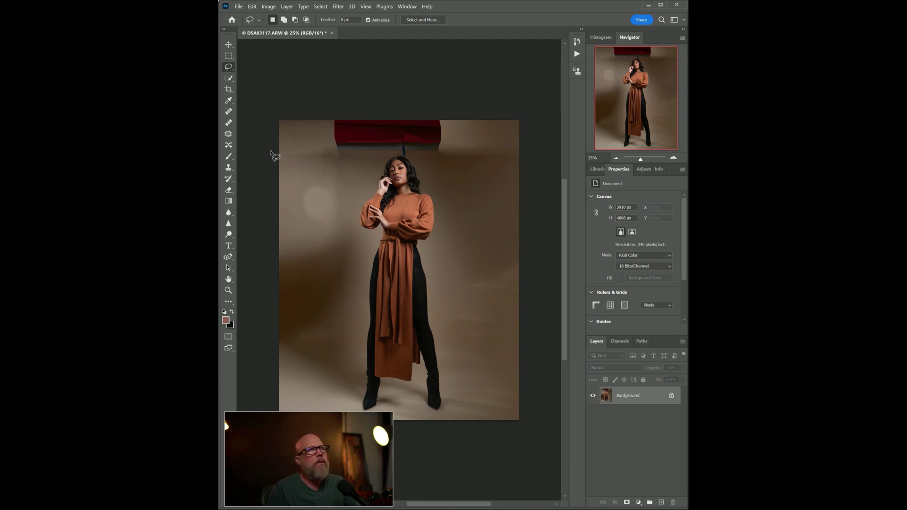
{"action": "mouse_move", "coordinate": [330, 120]}
{"action": "left_mouse_down"}
{"action": "mouse_move", "coordinate": [373, 160]}
{"action": "mouse_move", "coordinate": [390, 157]}
{"action": "left_mouse_up"}
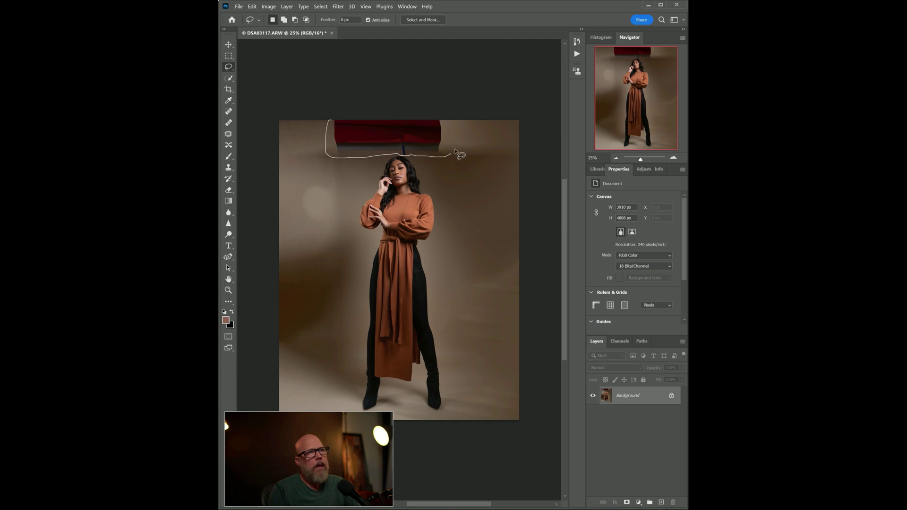
{"action": "left_click_drag", "start_coordinate": [417, 160], "coordinate": [464, 107]}
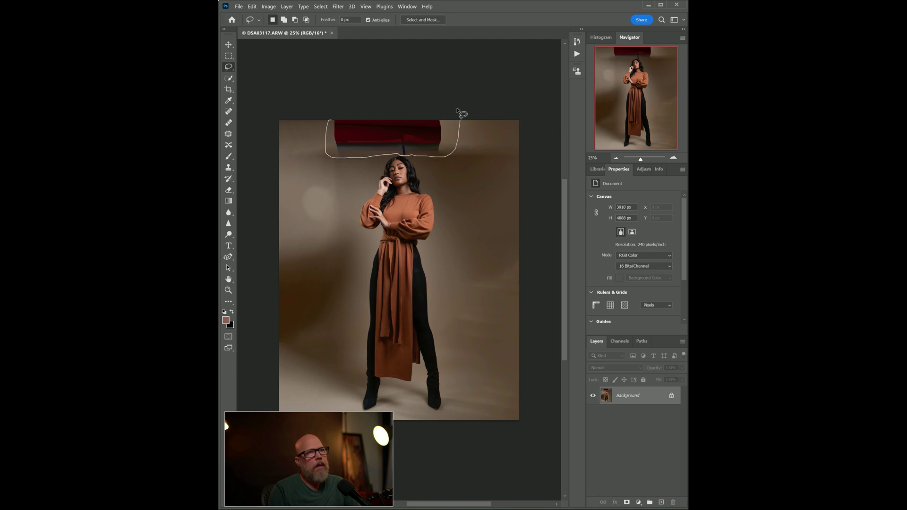
{"action": "right_click", "coordinate": [368, 133]}
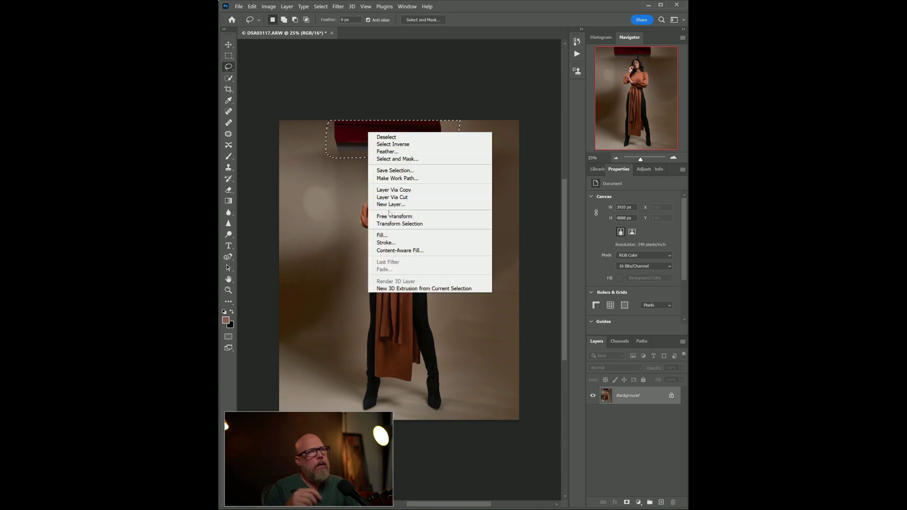
{"action": "left_click", "coordinate": [385, 236]}
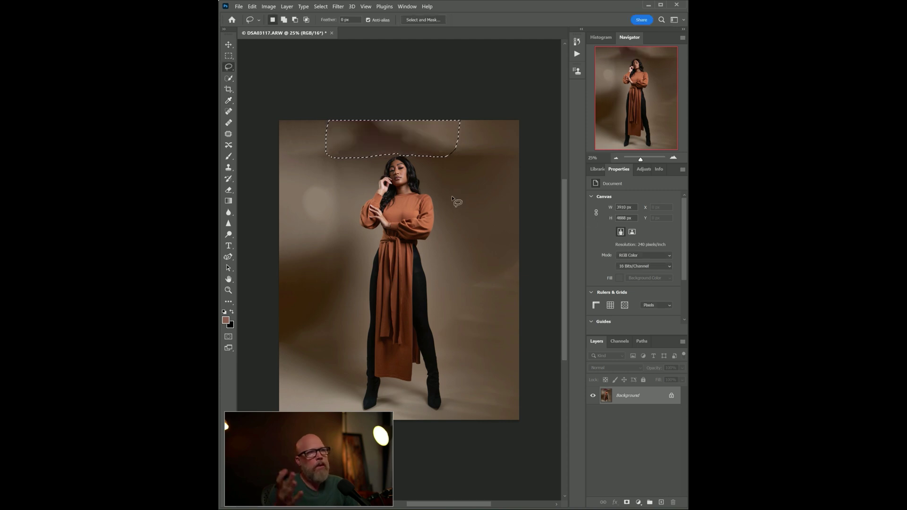
{"action": "key", "text": "ctrl+d"}
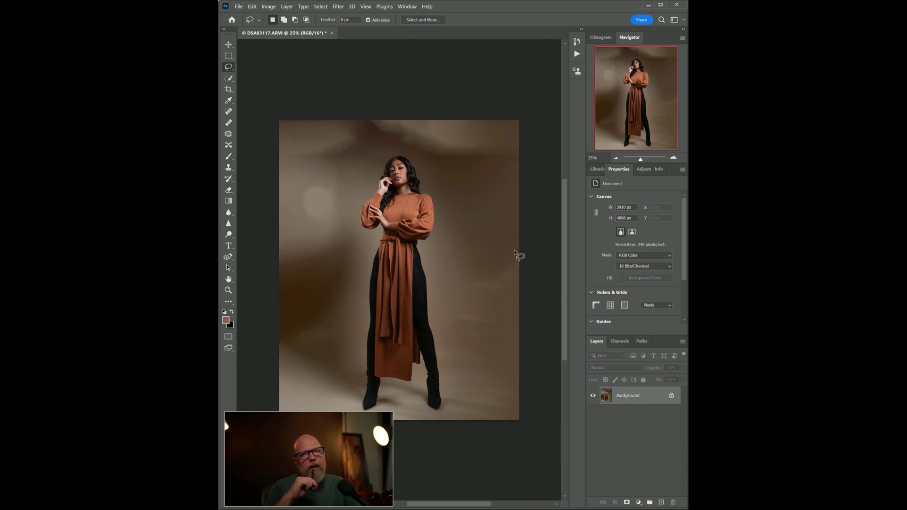
{"action": "scroll", "coordinate": [440, 234], "scroll_direction": "up", "scroll_amount": 1}
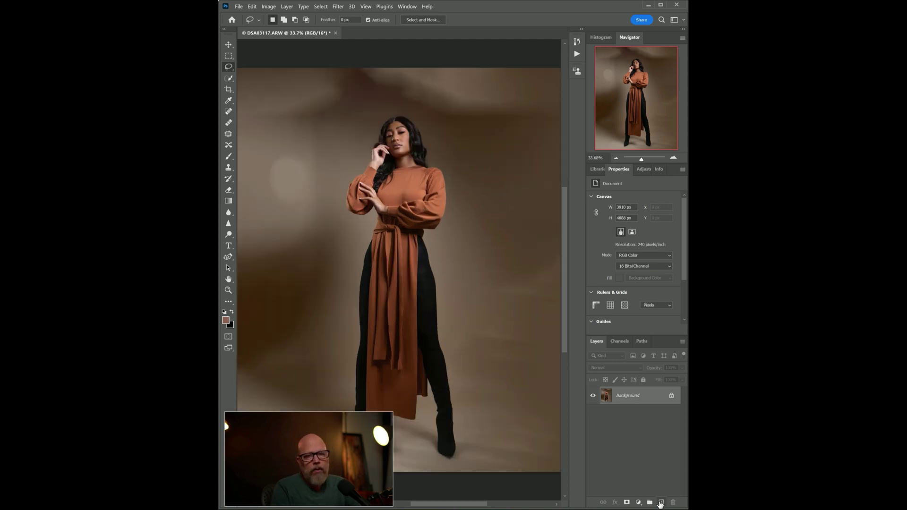
{"action": "left_click", "coordinate": [662, 503]}
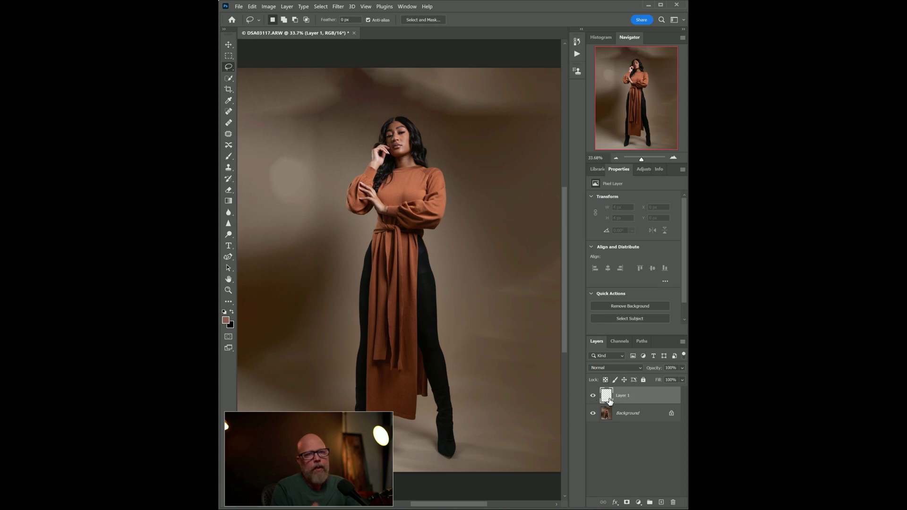
{"action": "left_click", "coordinate": [613, 415]}
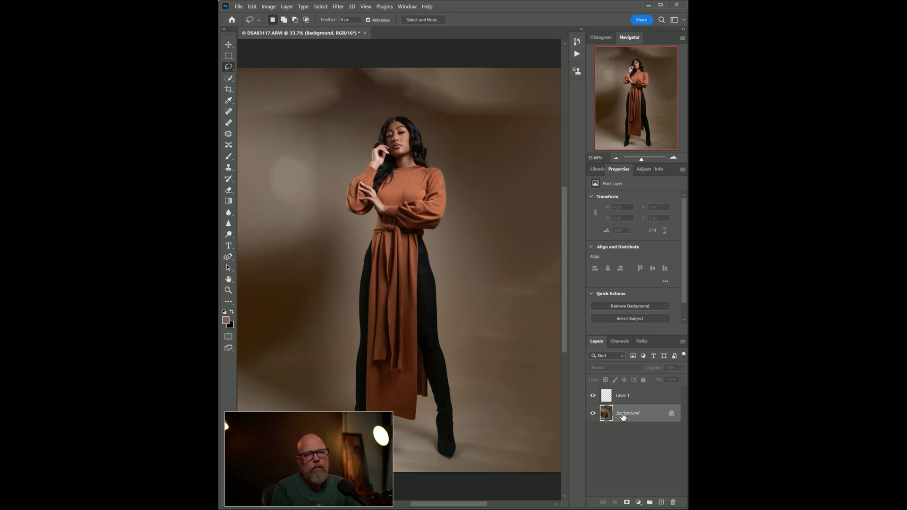
{"action": "right_click", "coordinate": [625, 418]}
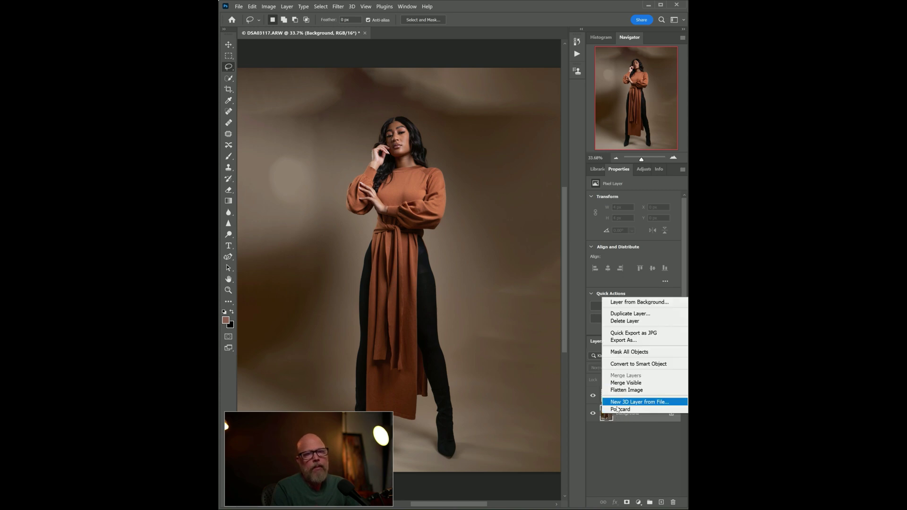
{"action": "left_click", "coordinate": [618, 410]}
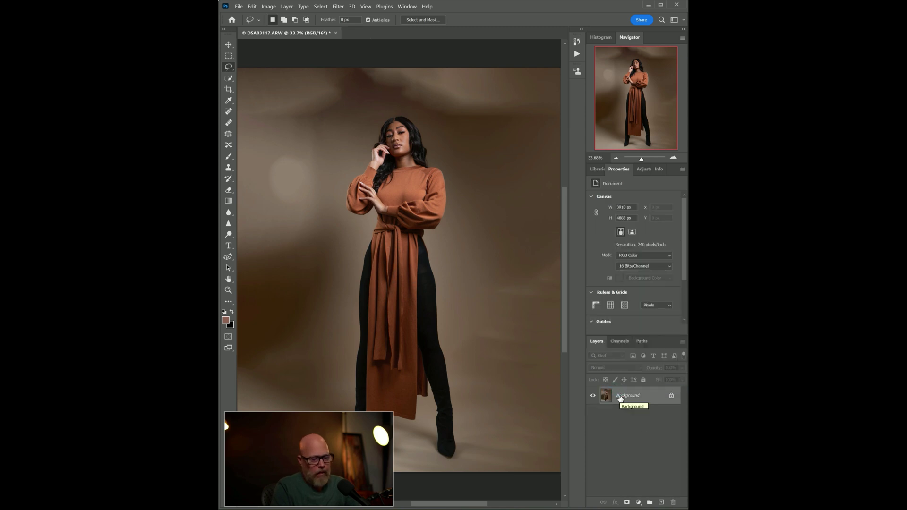
{"action": "left_click", "coordinate": [661, 502]}
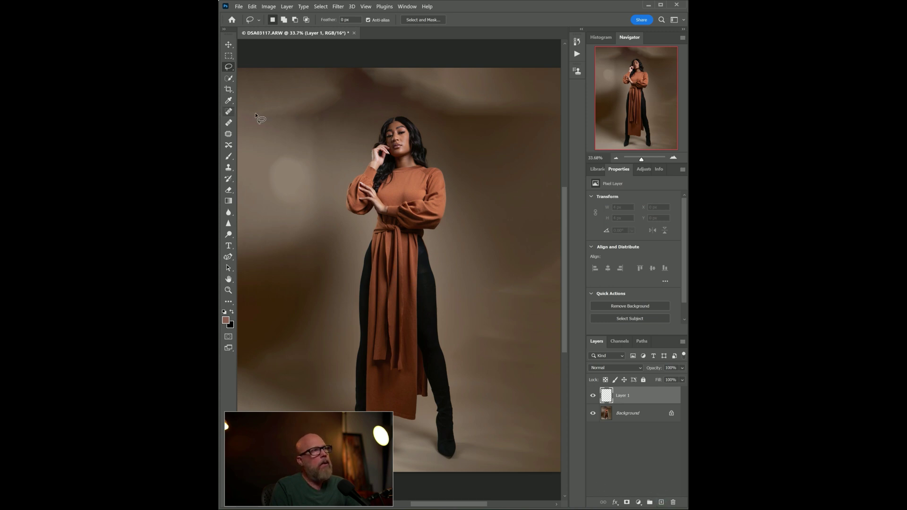
{"action": "left_click", "coordinate": [624, 420]}
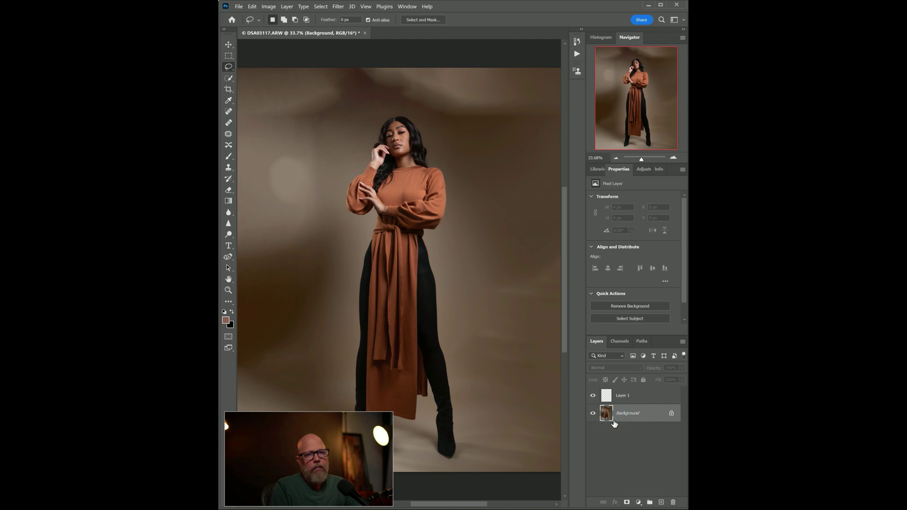
{"action": "left_click", "coordinate": [614, 396]}
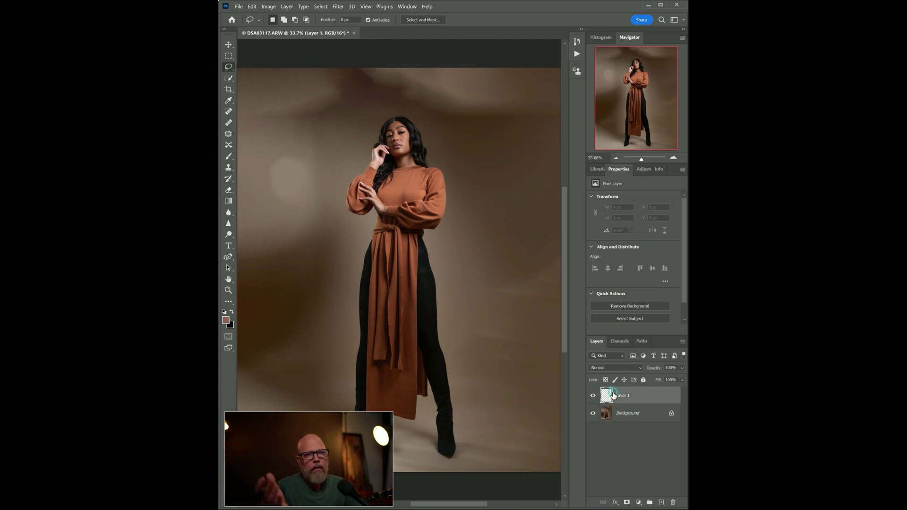
{"action": "left_click", "coordinate": [624, 416]}
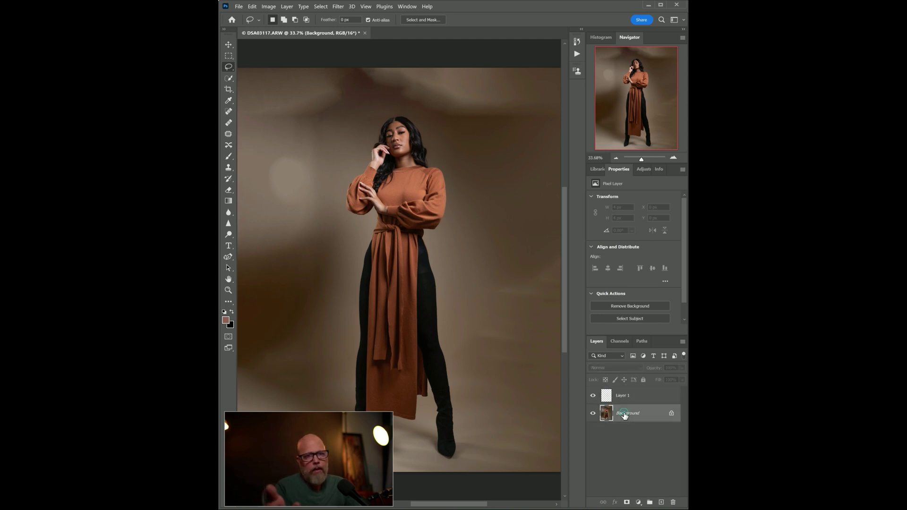
- Select Subject to pick the woman, then Select Inverse so the backdrop is selected
{"action": "left_click", "coordinate": [229, 79]}
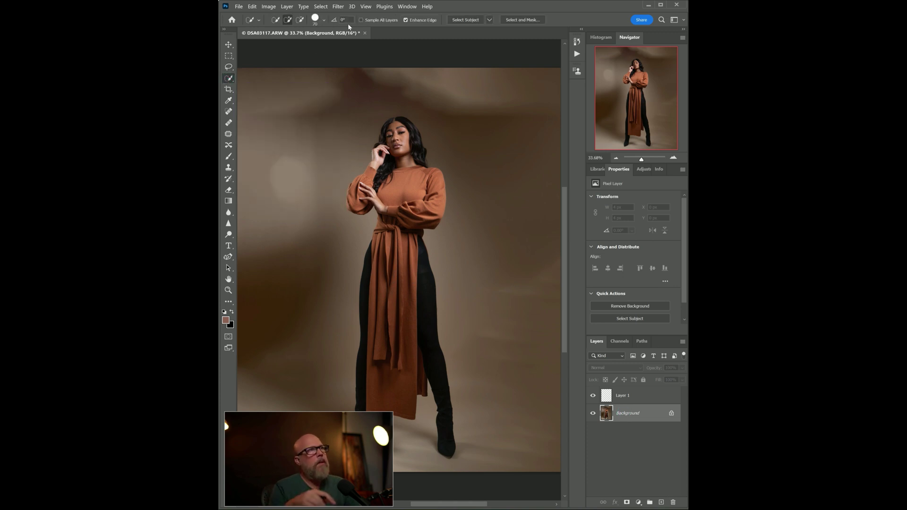
{"action": "right_click", "coordinate": [230, 79]}
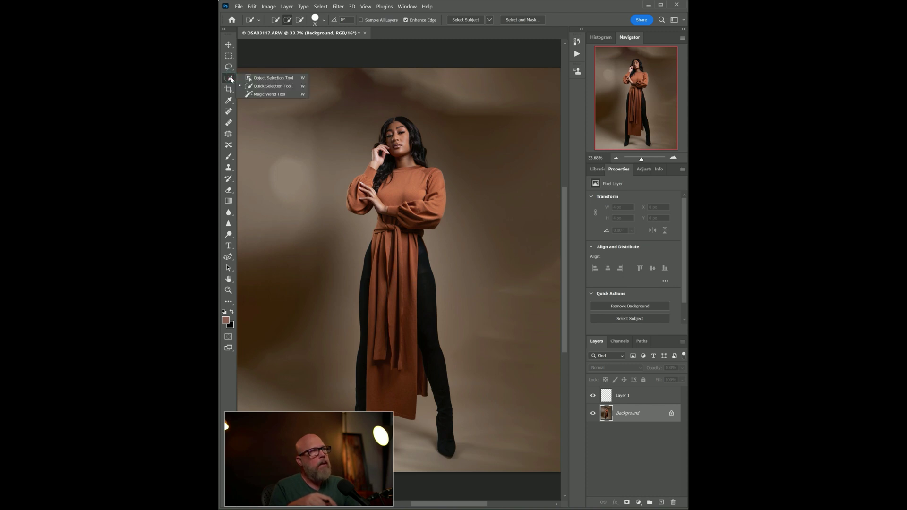
{"action": "left_click", "coordinate": [465, 20]}
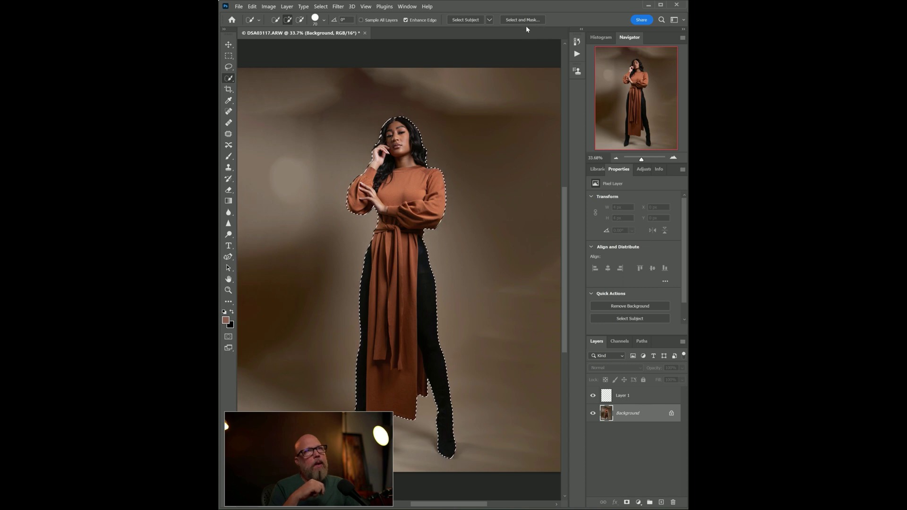
{"action": "right_click", "coordinate": [404, 199]}
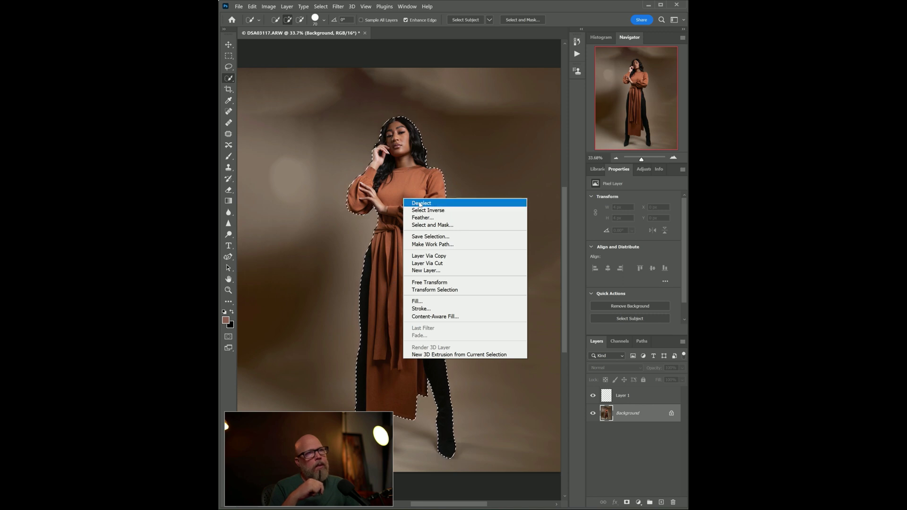
{"action": "left_click", "coordinate": [428, 210]}
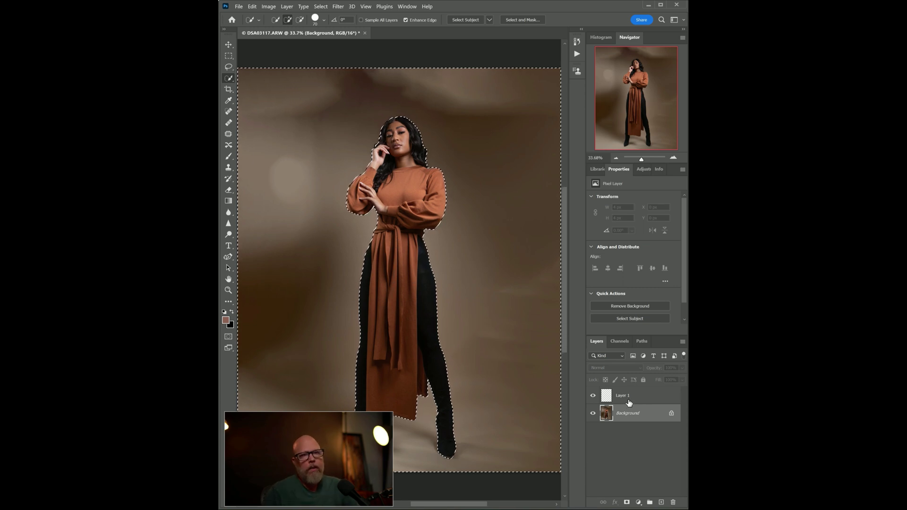
- Make Layer 1 active and set the Brush tool to 2500 px with 0% hardness
{"action": "left_click", "coordinate": [624, 397]}
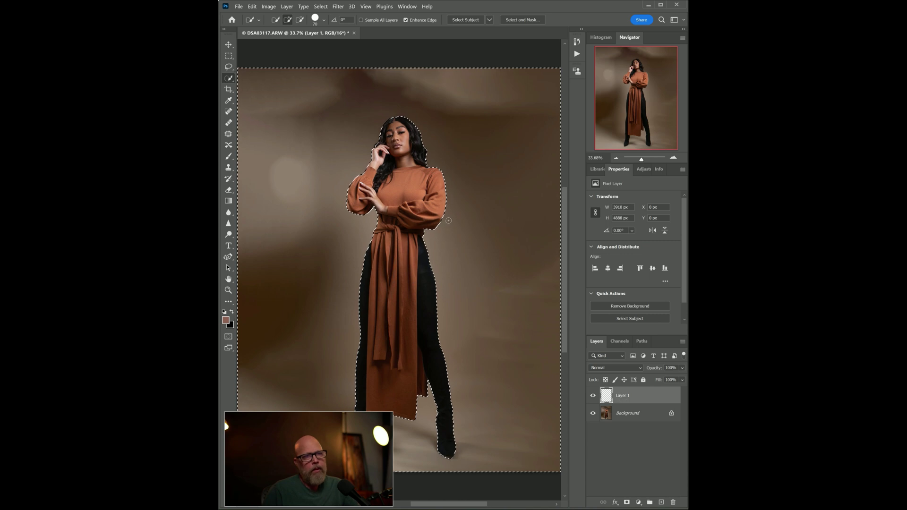
{"action": "left_click", "coordinate": [621, 416]}
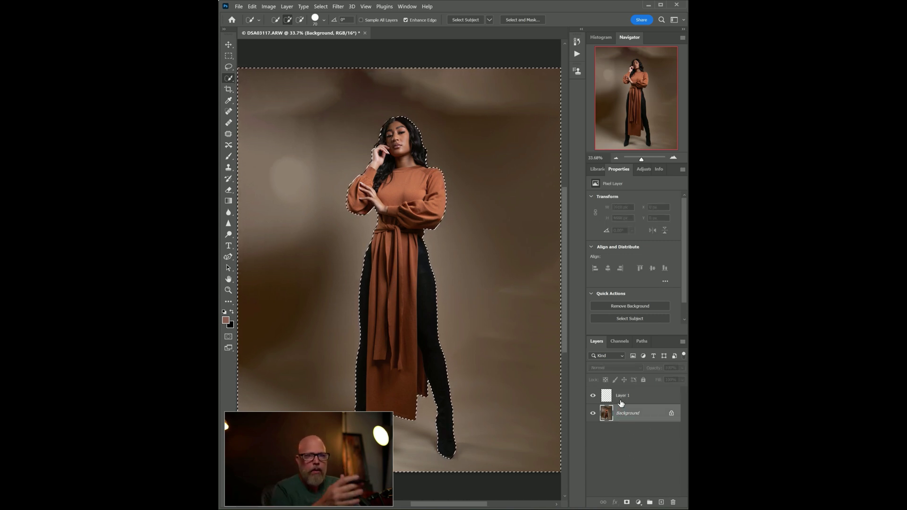
{"action": "left_click", "coordinate": [622, 402]}
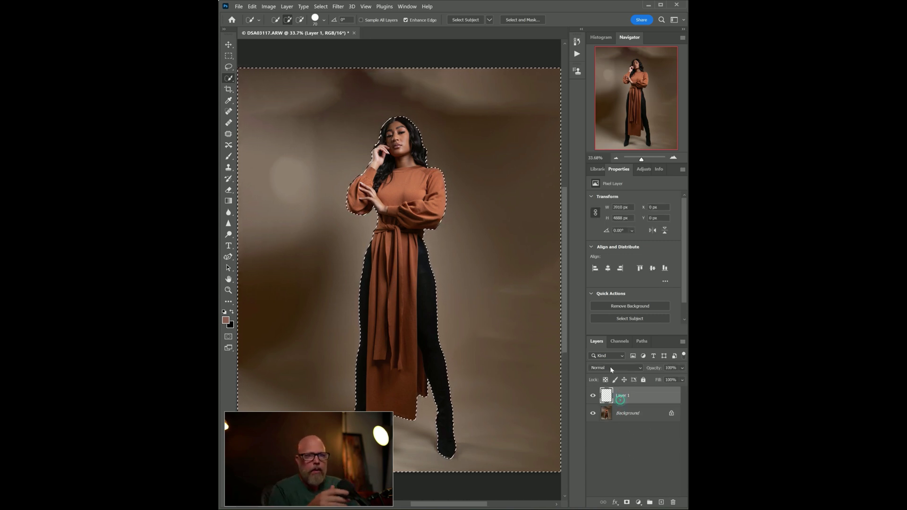
{"action": "left_click", "coordinate": [229, 156]}
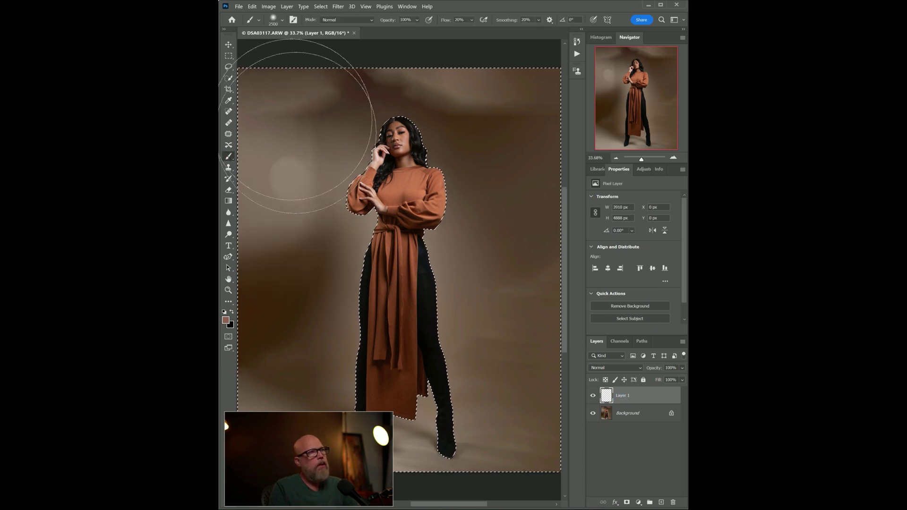
{"action": "left_click", "coordinate": [273, 21]}
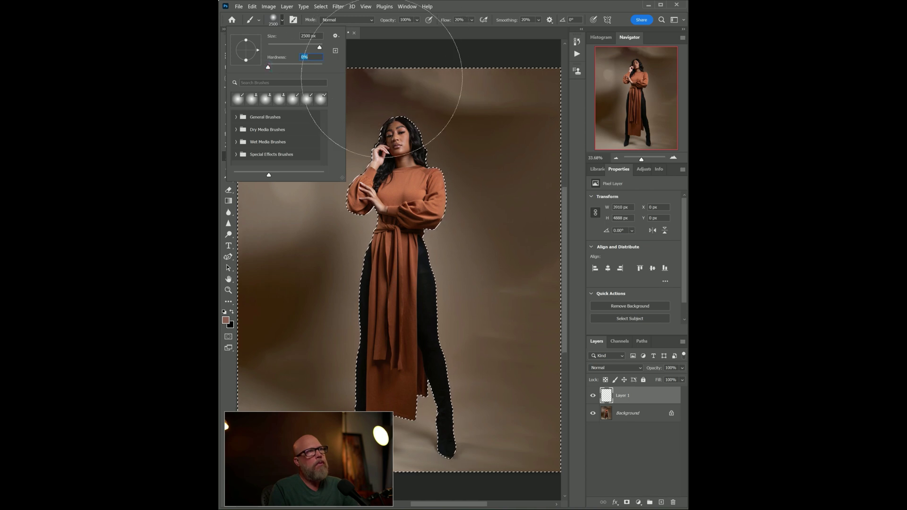
{"action": "left_click", "coordinate": [394, 57]}
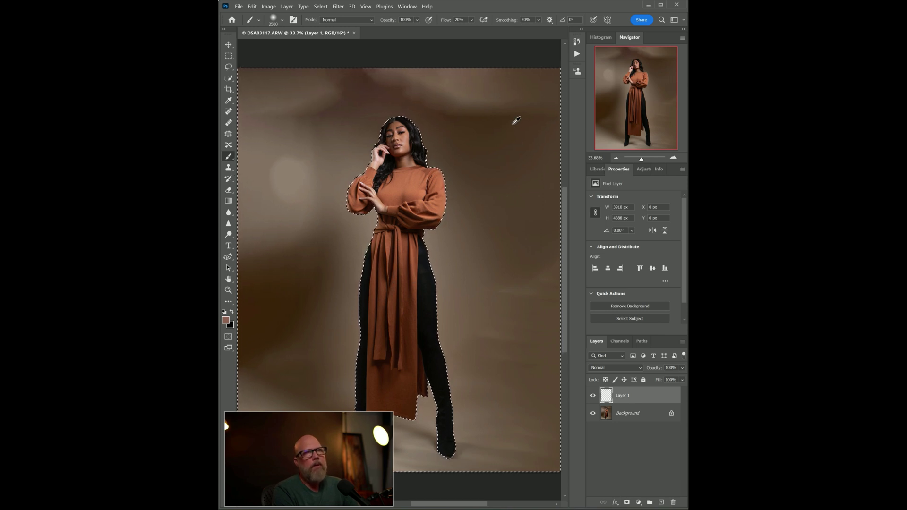
- Sample a backdrop brown, paint it over the top of the backdrop, then resample another tone
{"action": "left_click", "coordinate": [524, 124], "text": "alt"}
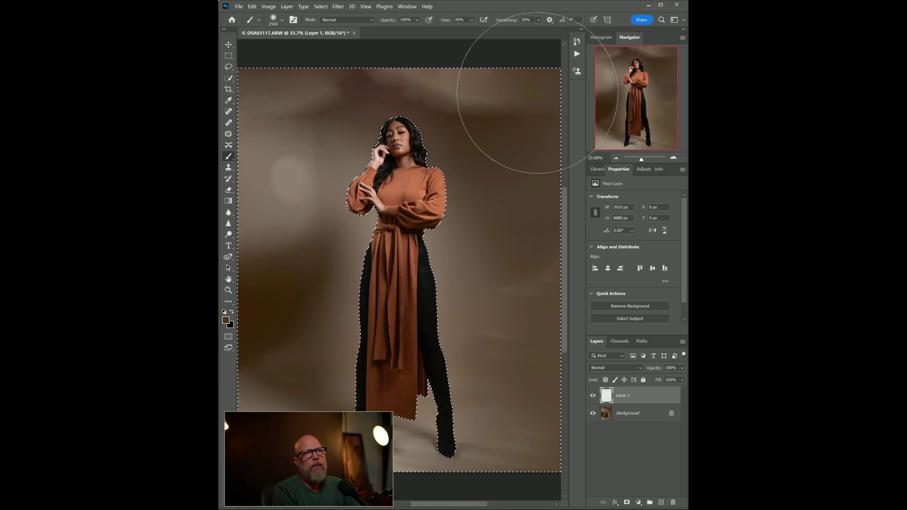
{"action": "left_click_drag", "start_coordinate": [476, 92], "coordinate": [510, 103]}
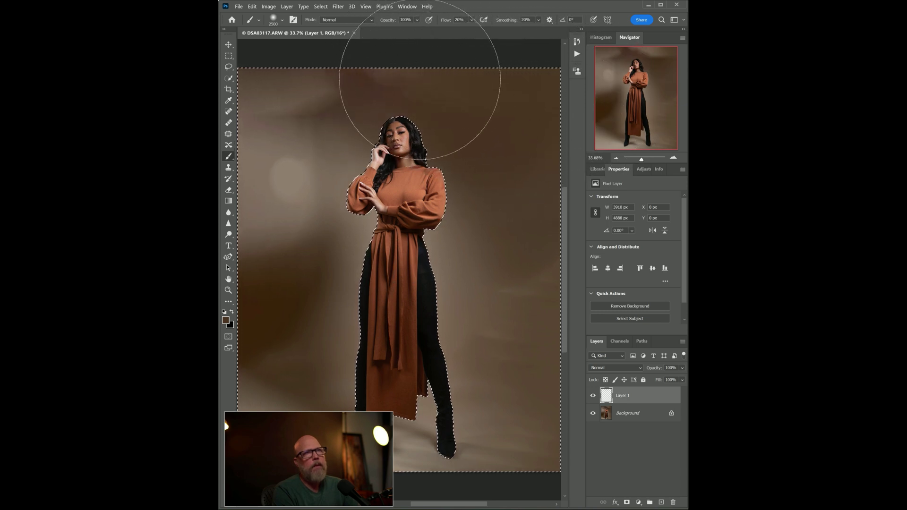
{"action": "left_click", "coordinate": [481, 93], "text": "alt"}
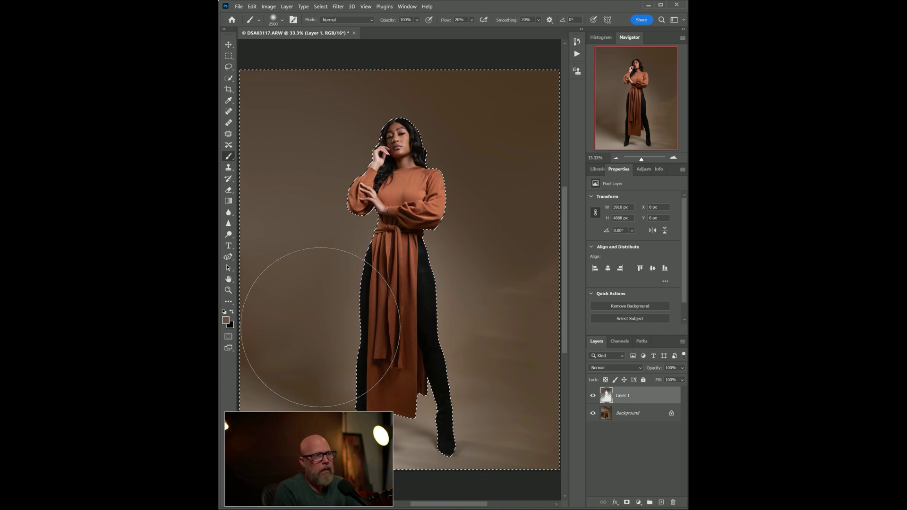
- Fit the image in view and enlarge the brush twice to paint the lower backdrop and floor
{"action": "key", "text": "ctrl+0"}
{"action": "scroll", "coordinate": [321, 332], "scroll_direction": "down", "scroll_amount": 1}
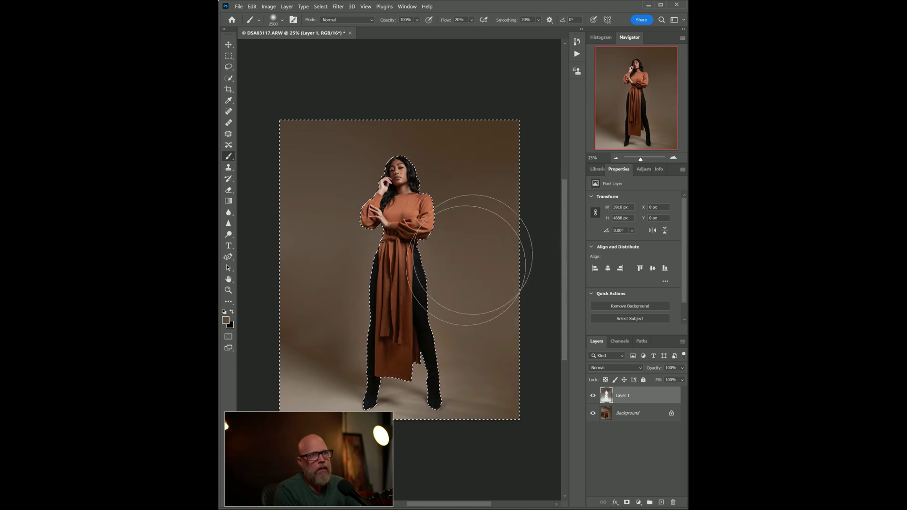
{"action": "key", "text": "bracketright"}
{"action": "key", "text": "bracketright"}
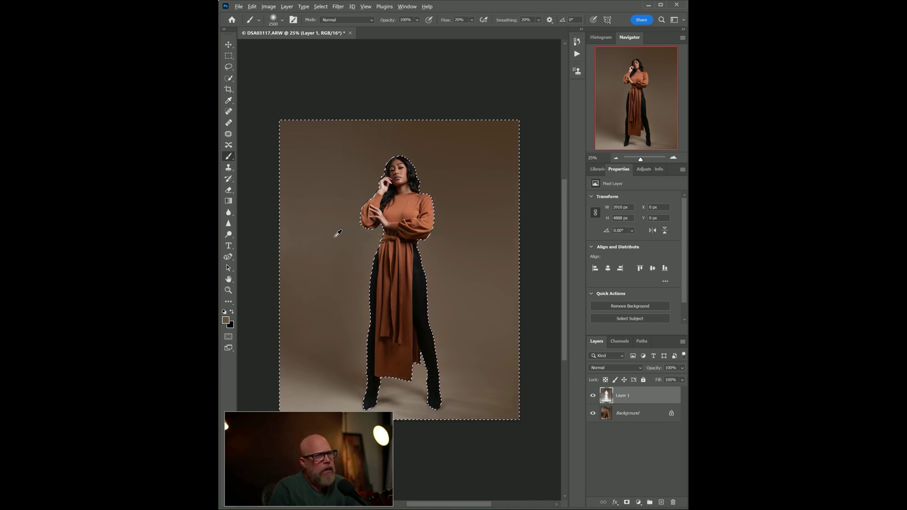
{"action": "key", "text": "bracketright"}
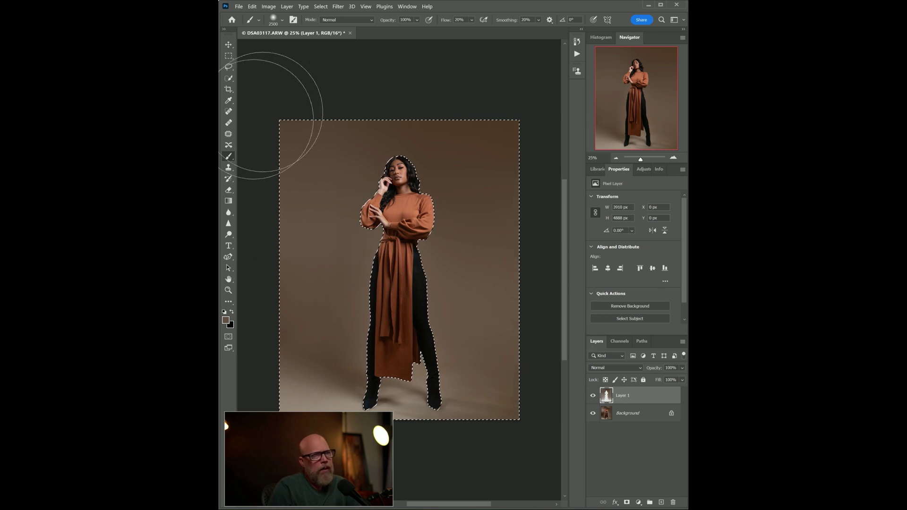
- Drop the selection around the model and zoom the image back in
{"action": "left_click", "coordinate": [229, 57]}
{"action": "left_click", "coordinate": [284, 79]}
{"action": "key", "text": "ctrl+plus"}
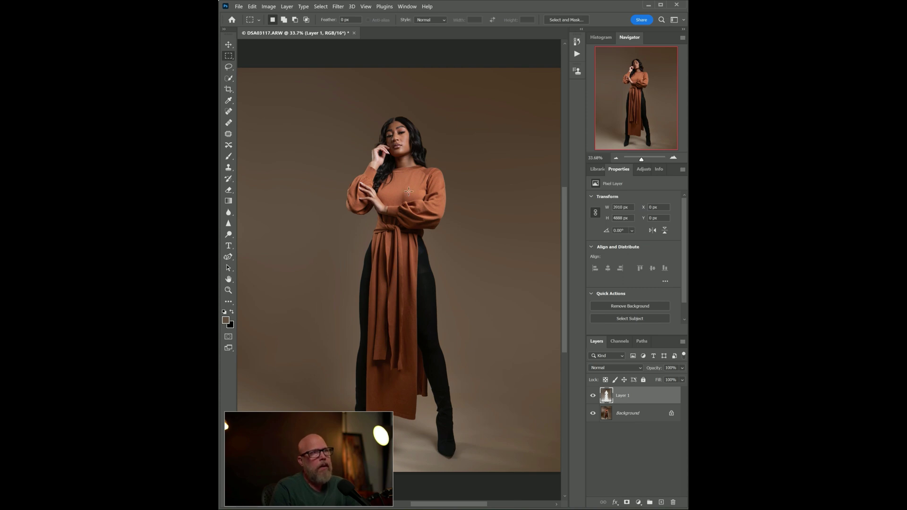
- Toggle Layer 1 off and on twice to compare the mottled and smooth backdrops, leaving it visible
{"action": "left_click", "coordinate": [594, 397]}
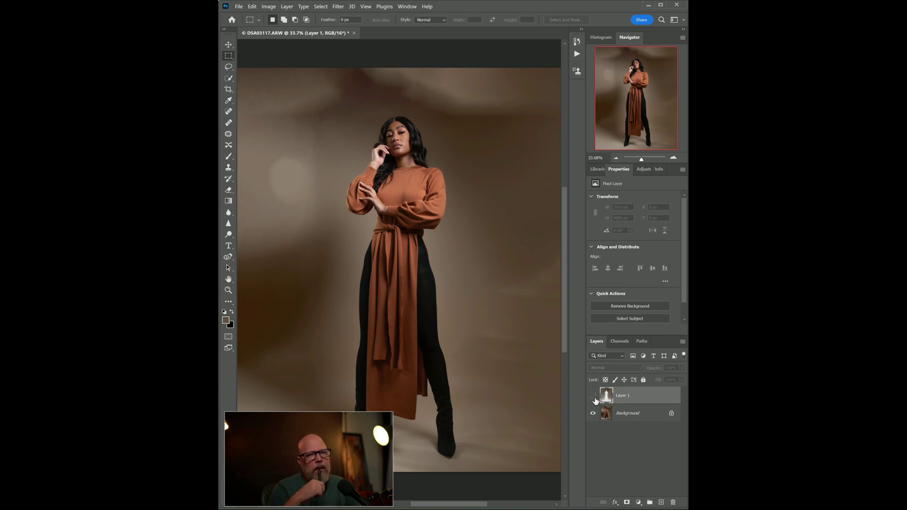
{"action": "left_click", "coordinate": [593, 396]}
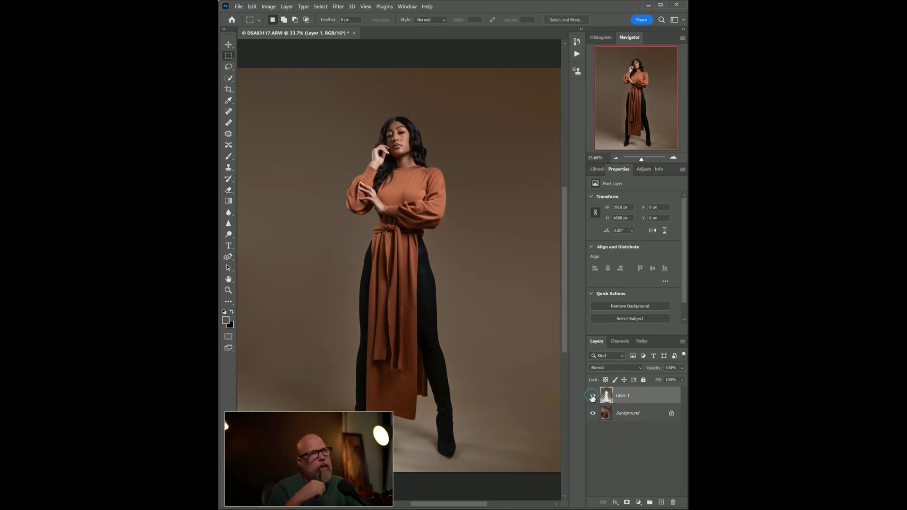
{"action": "left_click", "coordinate": [593, 396]}
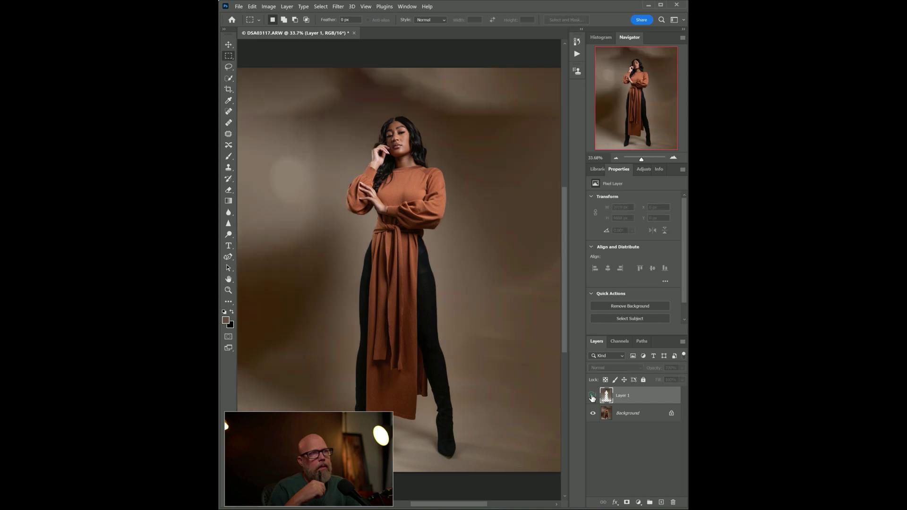
{"action": "left_click", "coordinate": [593, 397]}
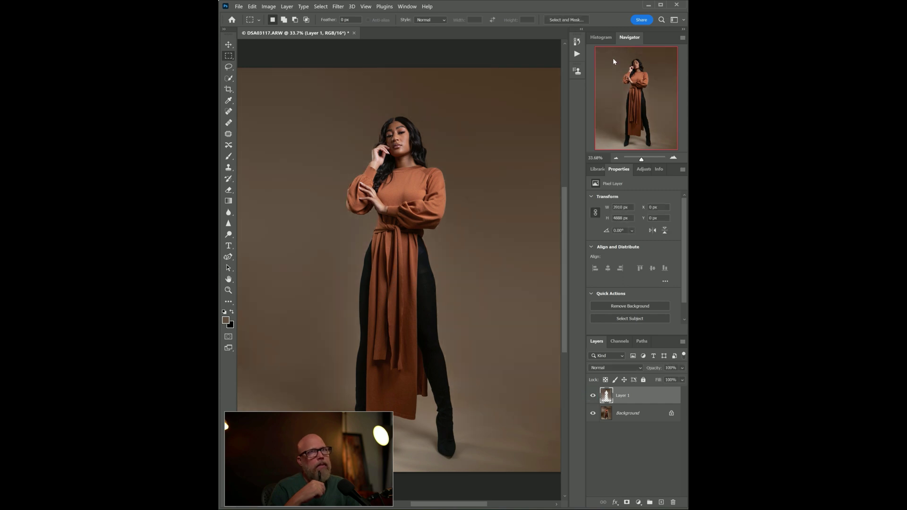
{"action": "left_click", "coordinate": [647, 7]}
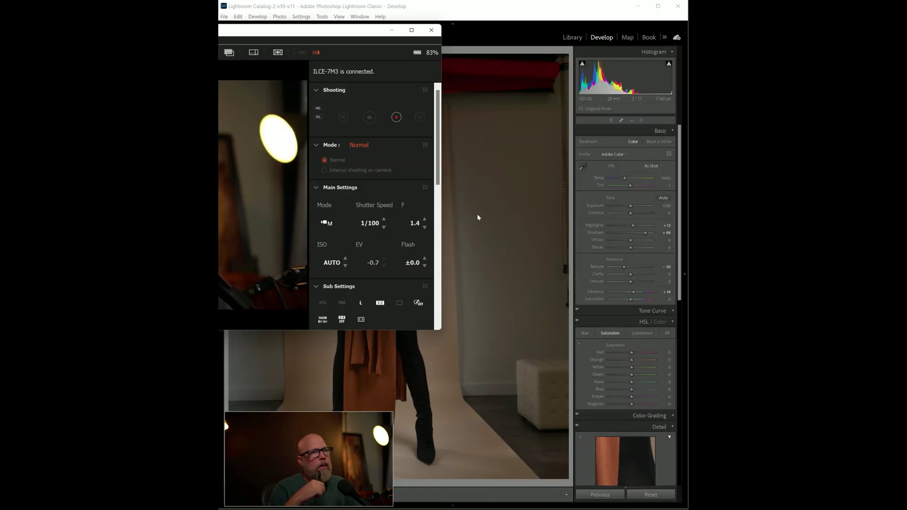
{"action": "left_click", "coordinate": [475, 446]}
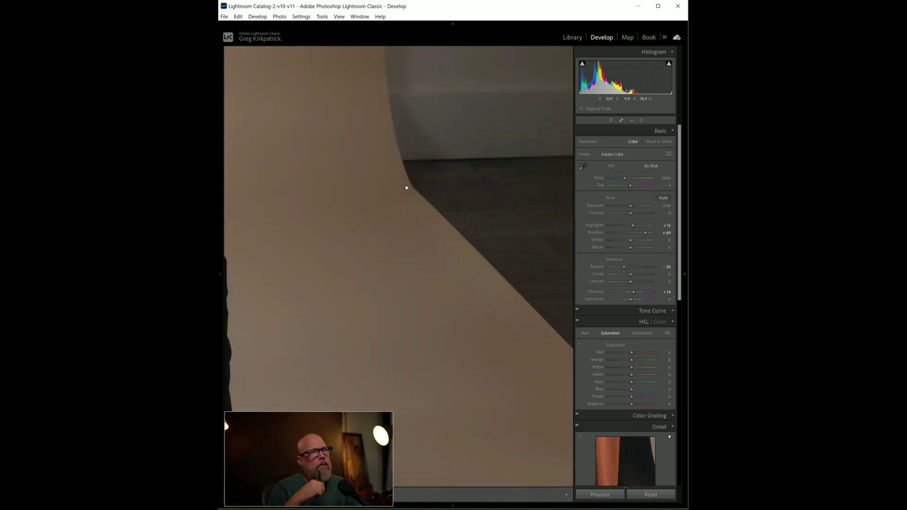
{"action": "left_click", "coordinate": [475, 446]}
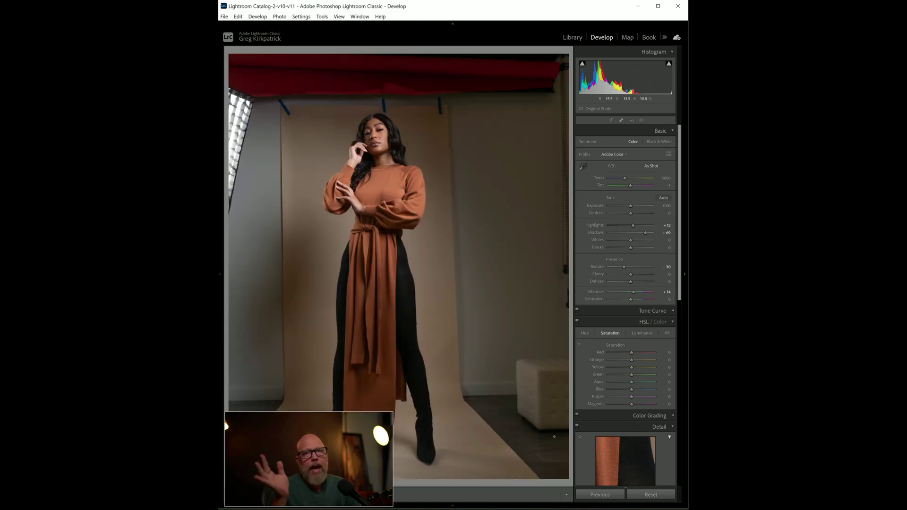
{"action": "left_click", "coordinate": [405, 505]}
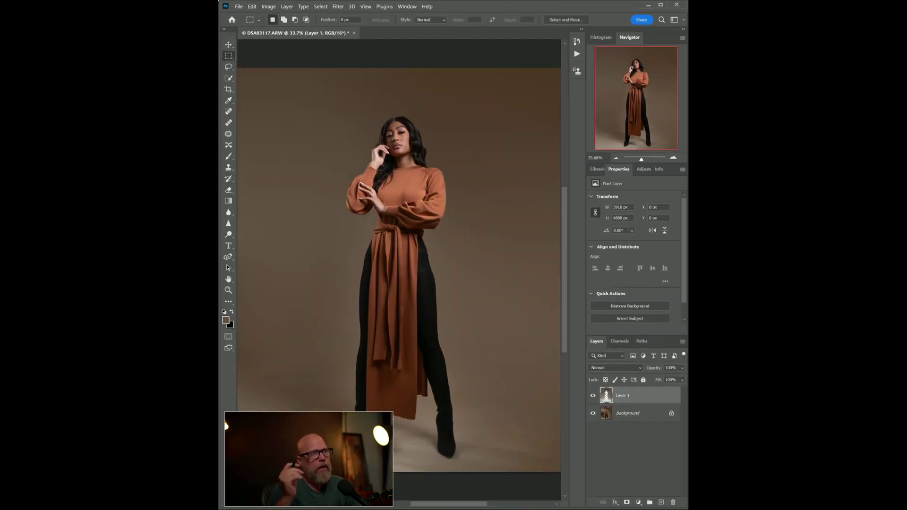
{"action": "key", "text": "alt+Tab"}
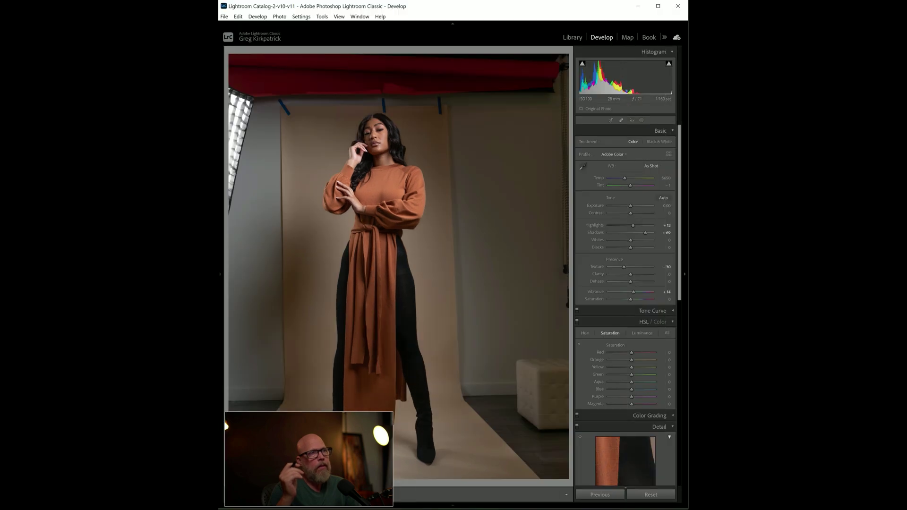
{"action": "key", "text": "alt+Tab"}
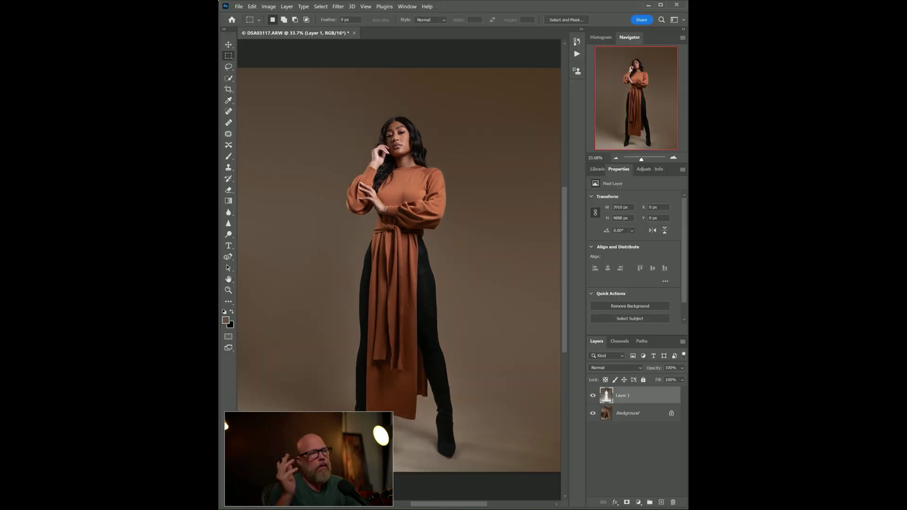